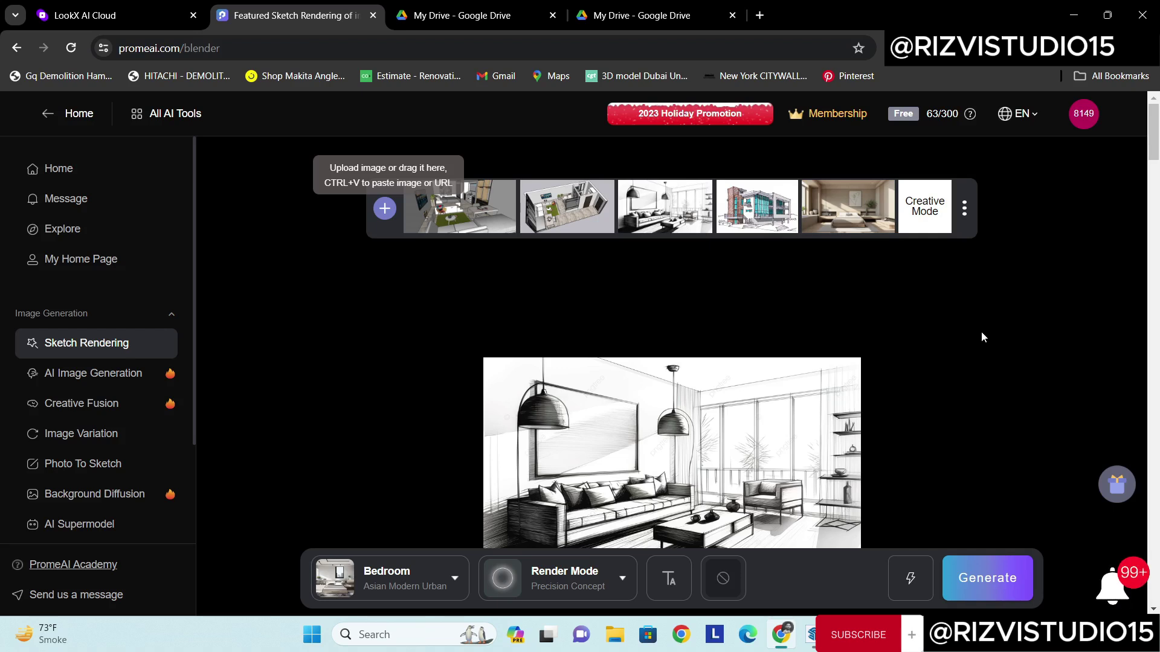
- Scroll through the History renders and open the first living-room render beside its sketch
scroll(983, 337, down, 1)
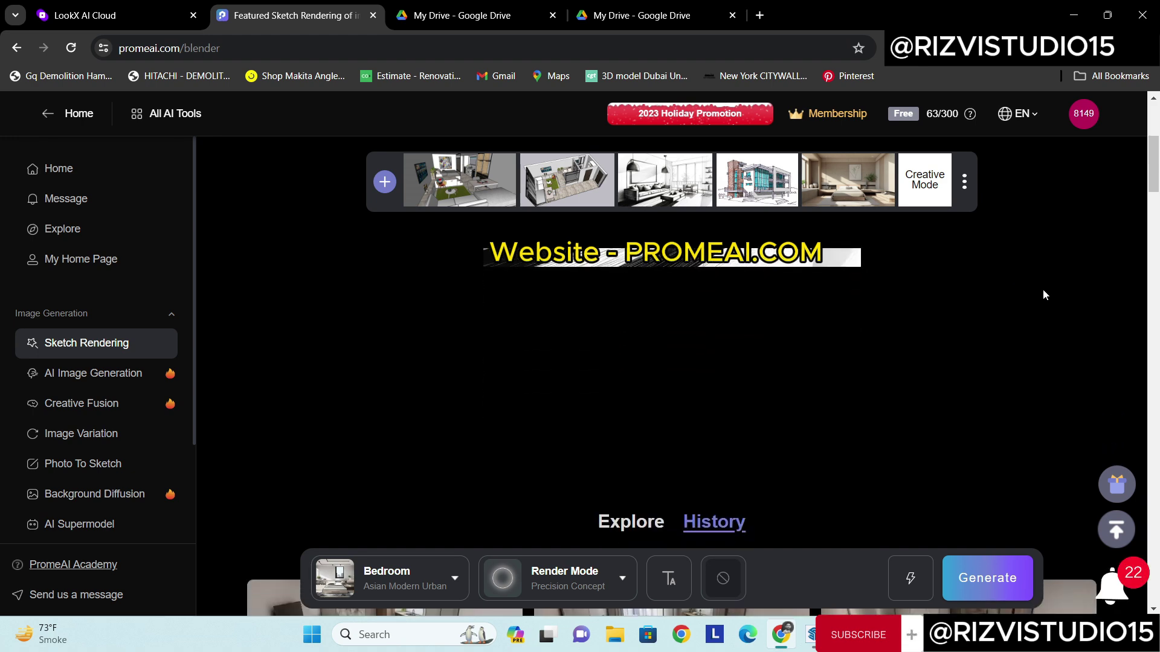
scroll(1054, 246, down, 3)
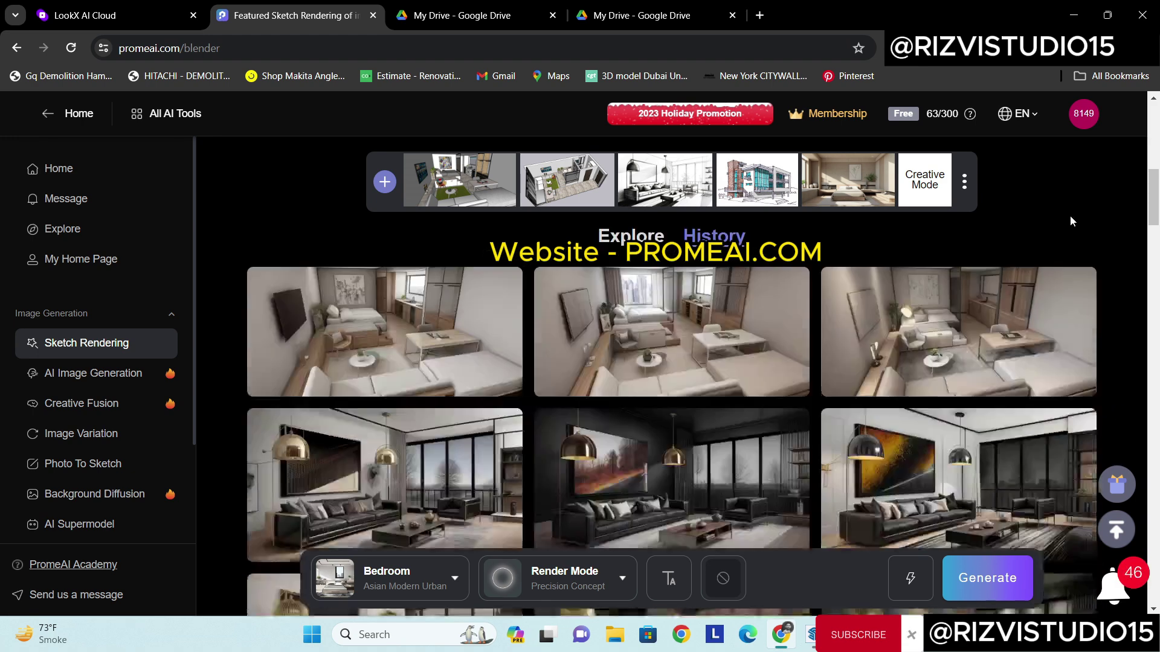
scroll(1120, 275, down, 2)
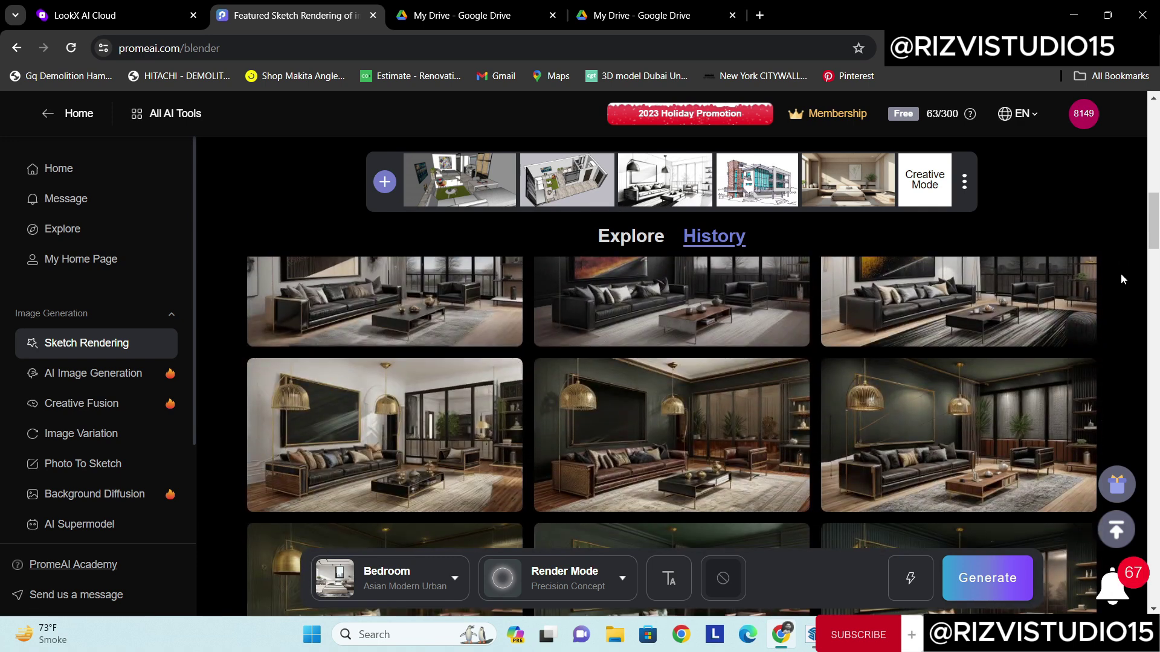
scroll(1121, 278, down, 2)
scroll(1121, 279, down, 2)
scroll(1121, 279, down, 2)
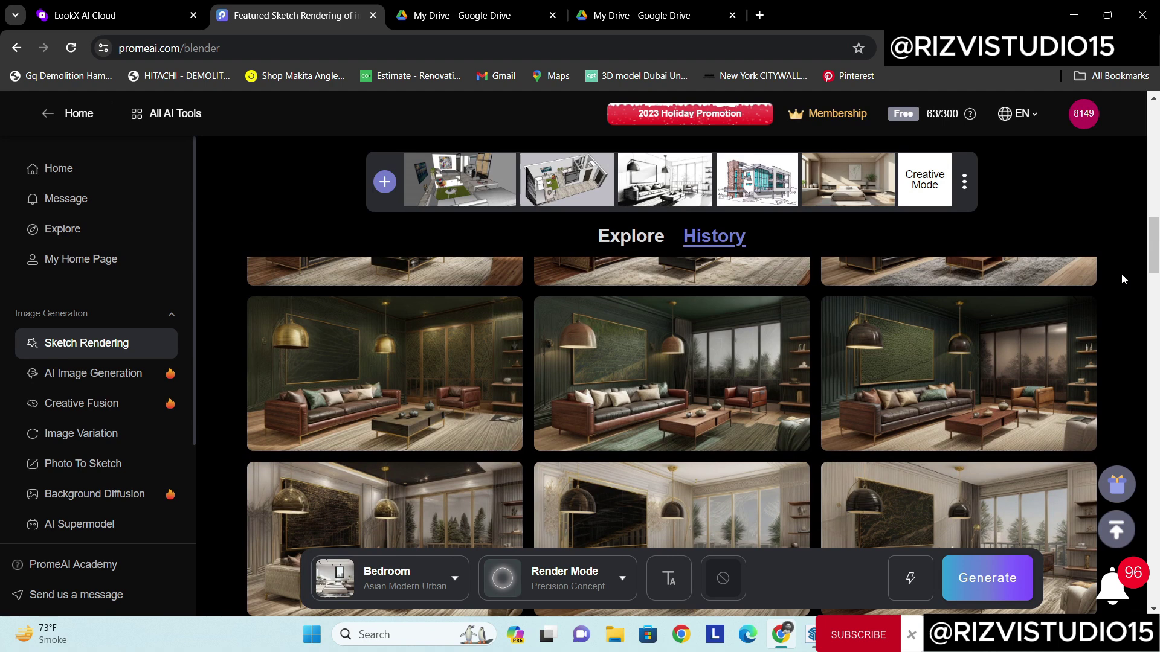
scroll(1121, 279, down, 2)
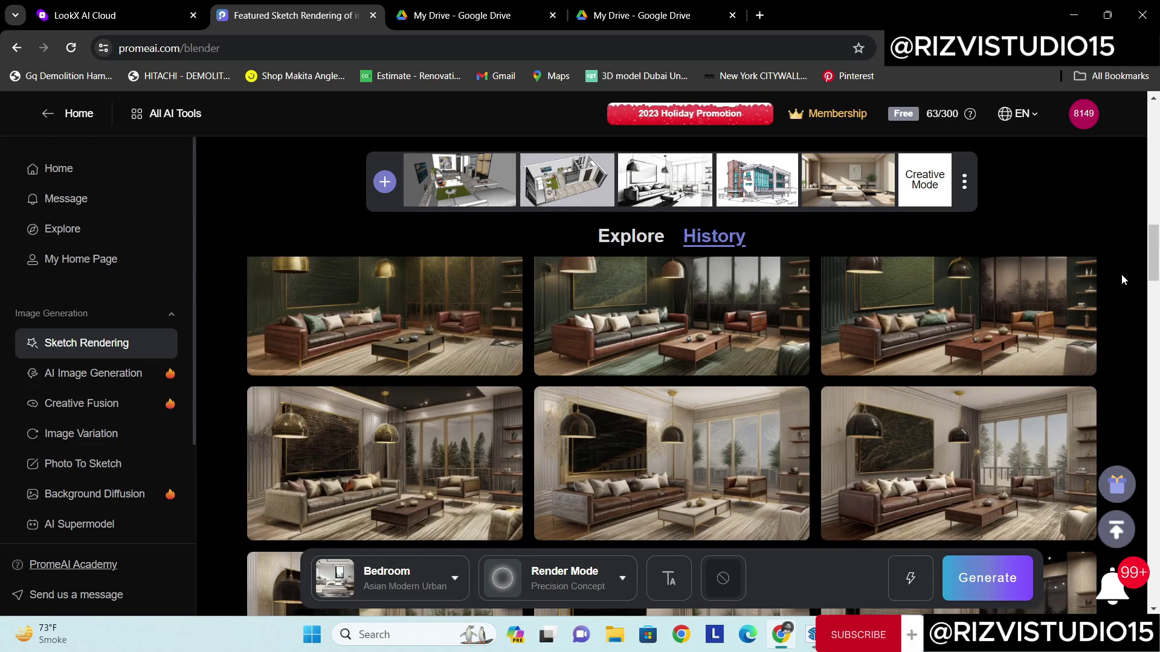
scroll(1121, 274, down, 2)
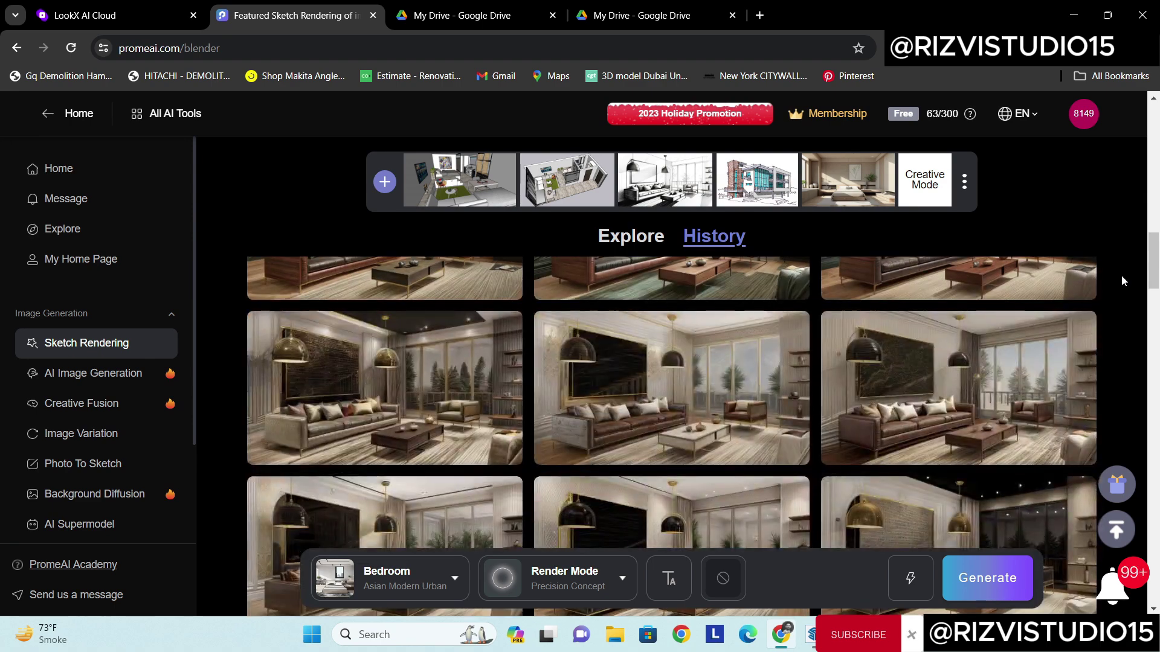
scroll(1121, 275, up, 3)
scroll(1121, 274, up, 5)
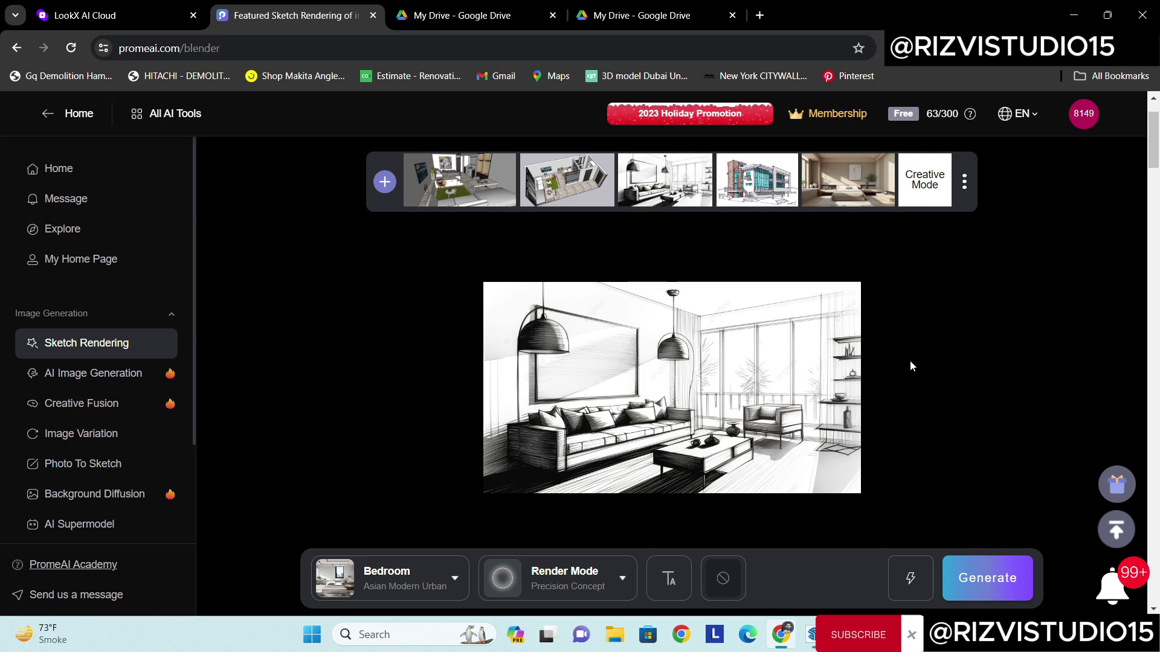
scroll(1074, 306, down, 3)
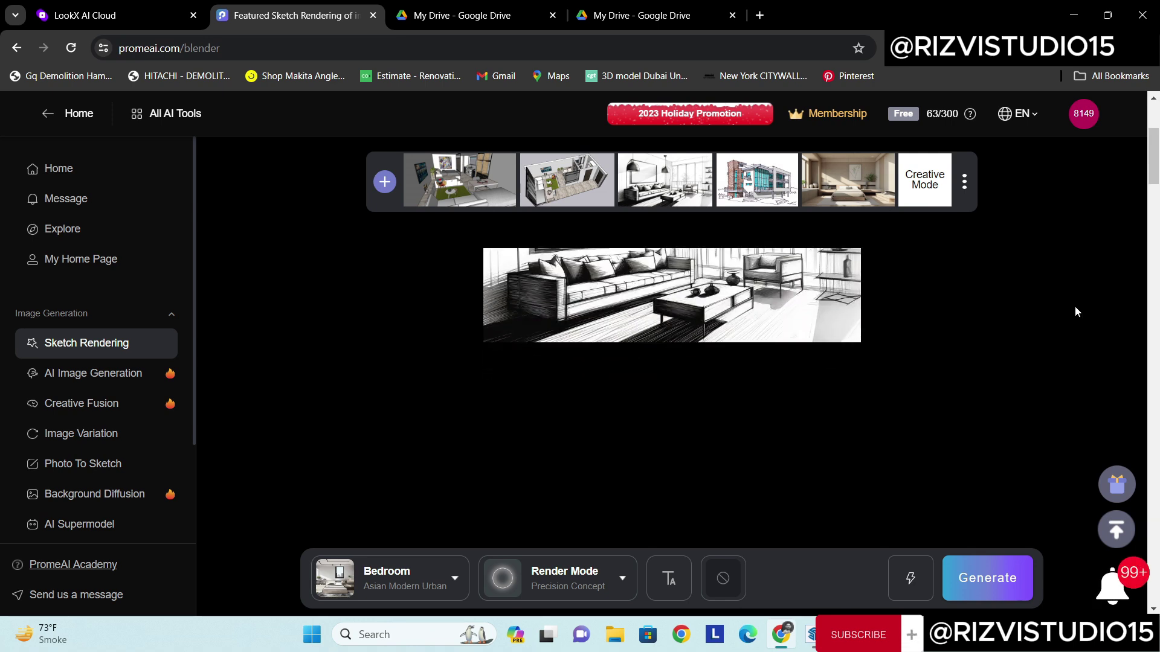
scroll(1075, 307, down, 5)
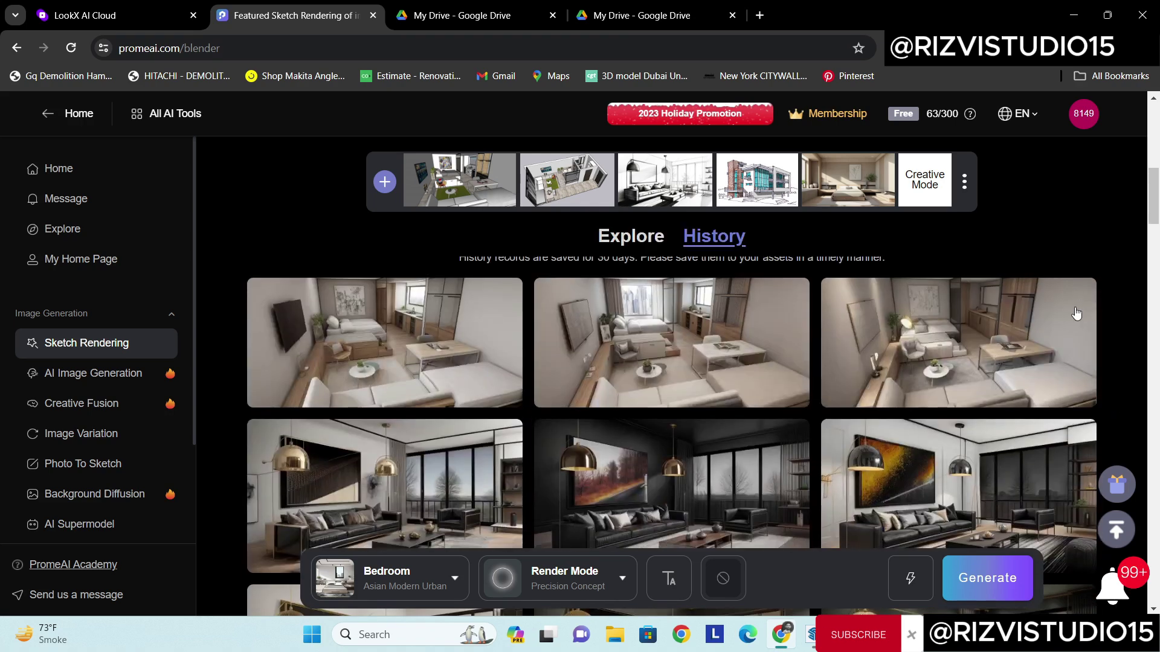
scroll(1082, 259, up, 1)
scroll(1082, 260, down, 2)
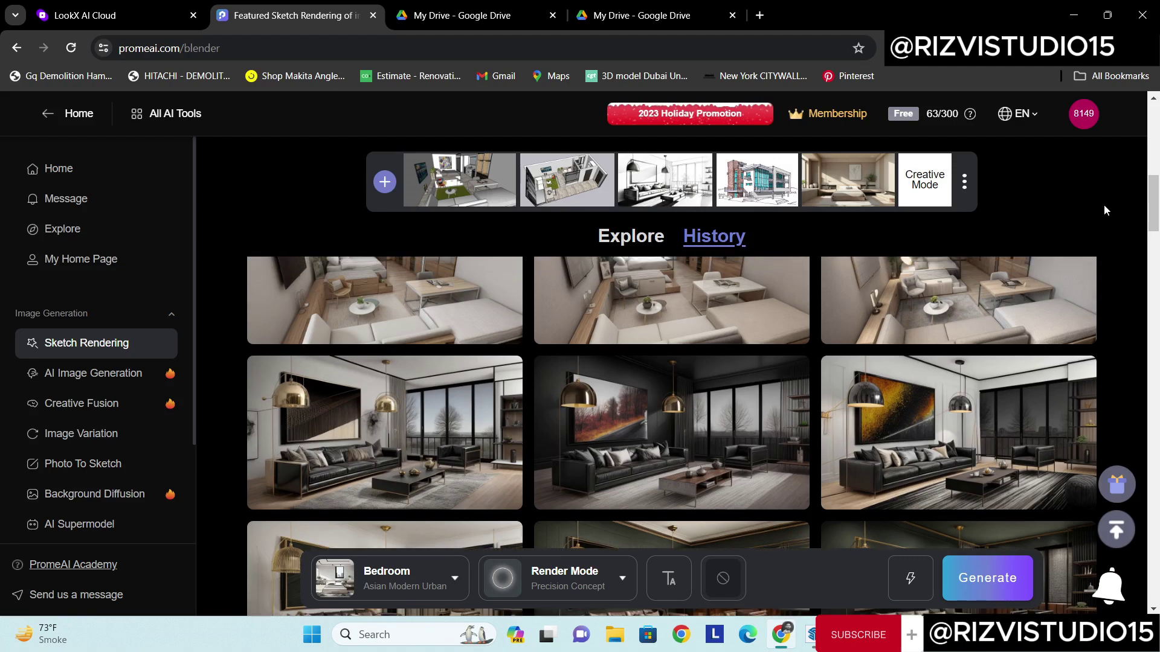
scroll(1104, 210, up, 2)
scroll(1104, 211, down, 5)
scroll(1104, 211, up, 3)
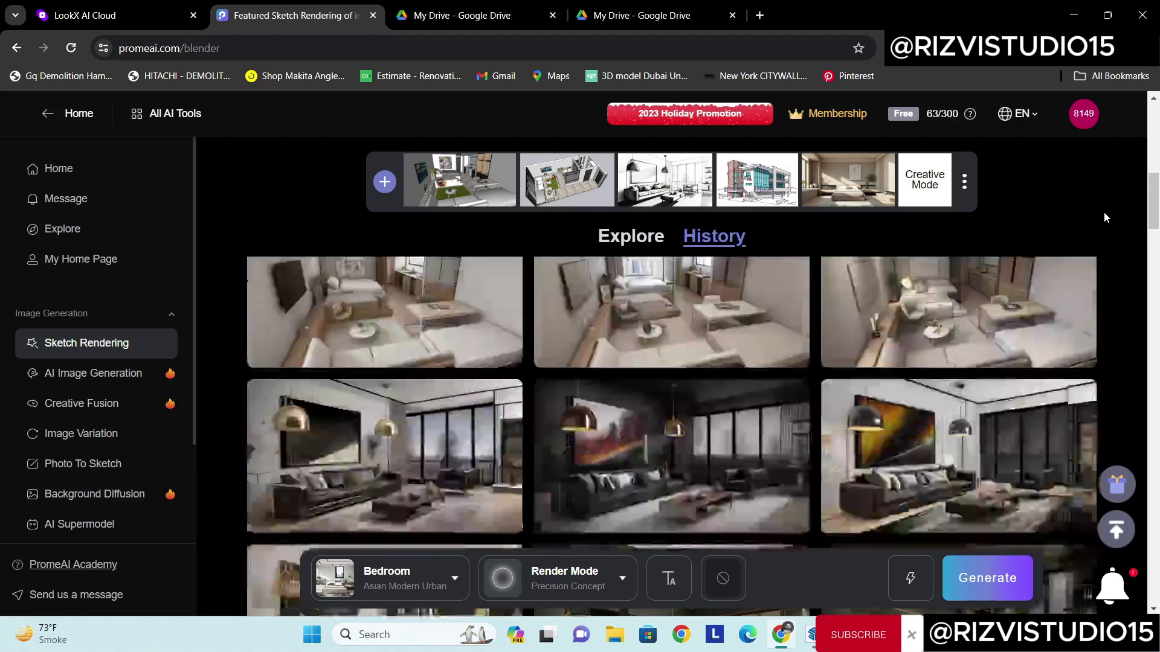
scroll(1104, 215, down, 3)
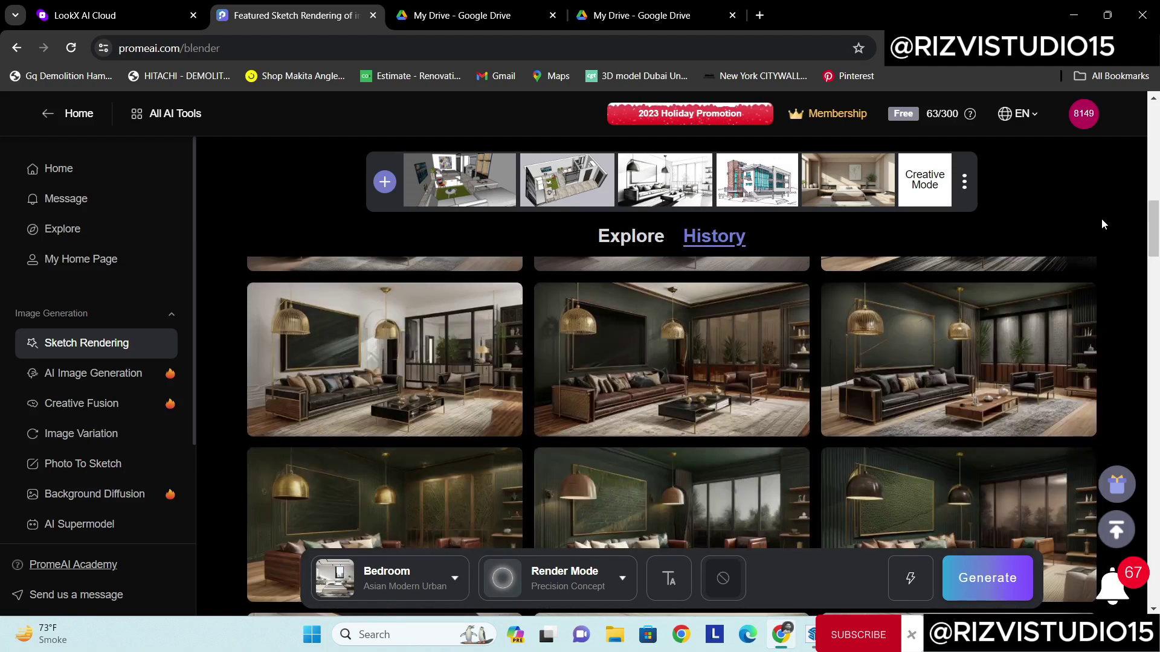
click(414, 380)
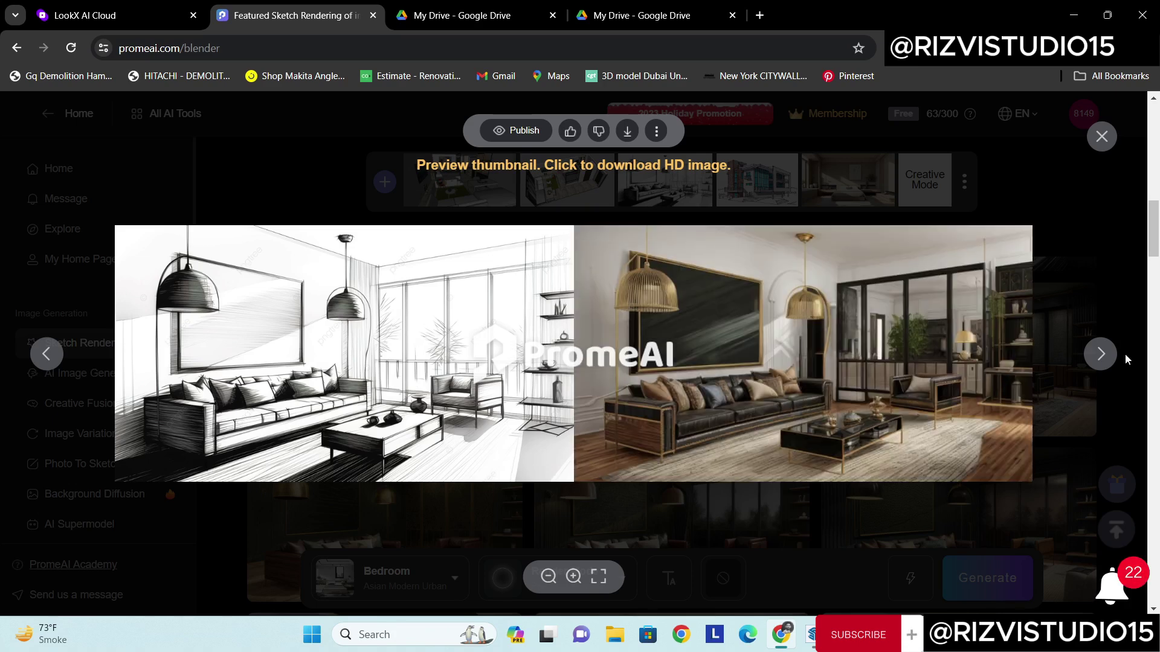
- Step through the next render variations, up to the marble-wall and black-wall versions
click(1101, 355)
click(1102, 355)
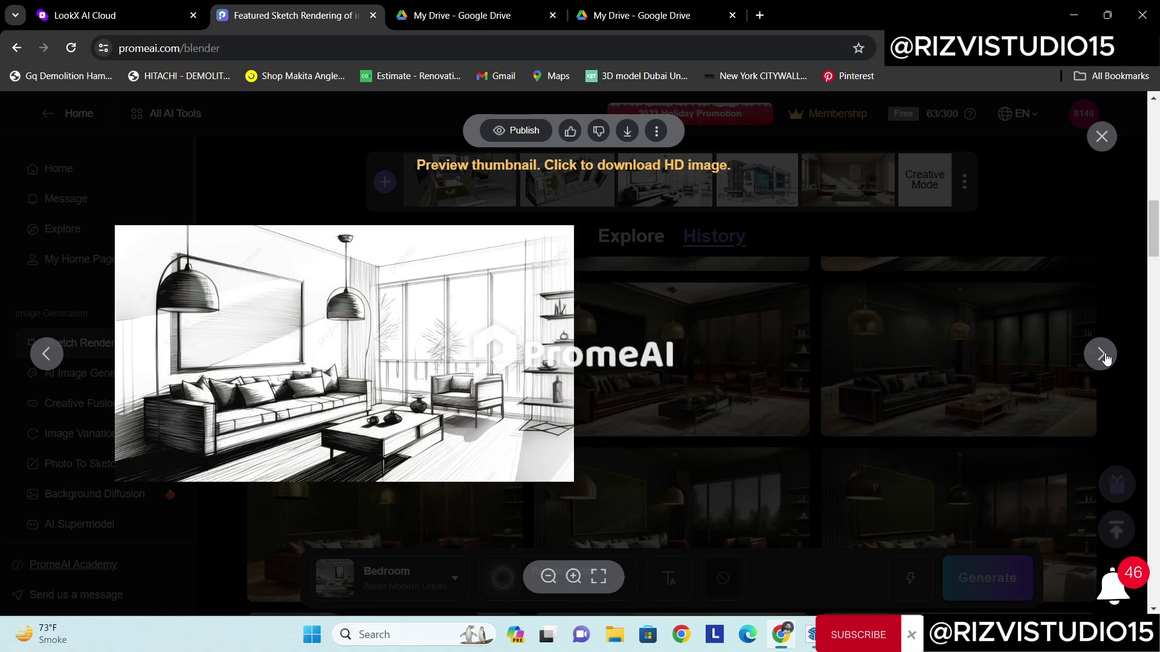
click(1102, 356)
click(1101, 355)
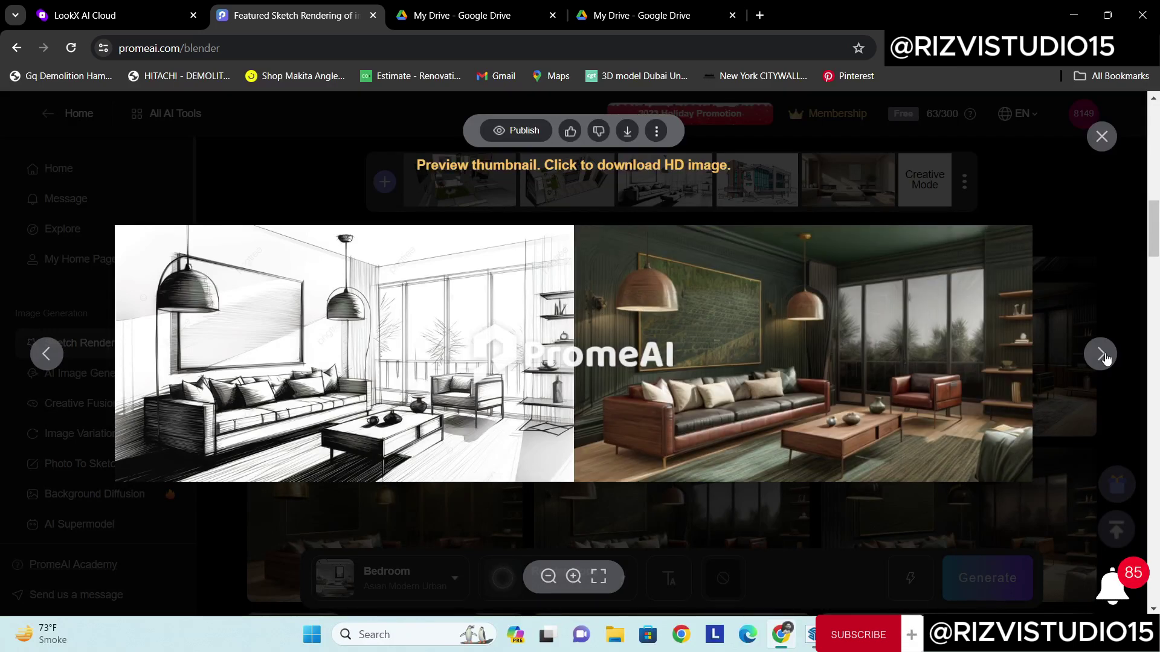
click(1102, 355)
click(1105, 357)
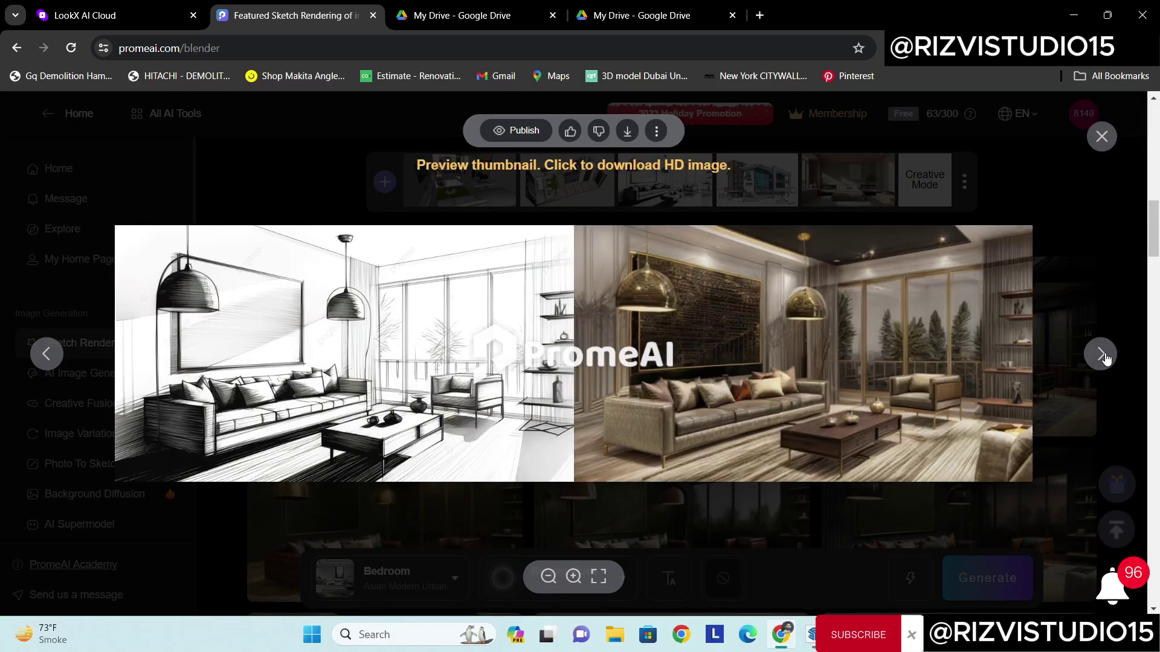
click(1105, 357)
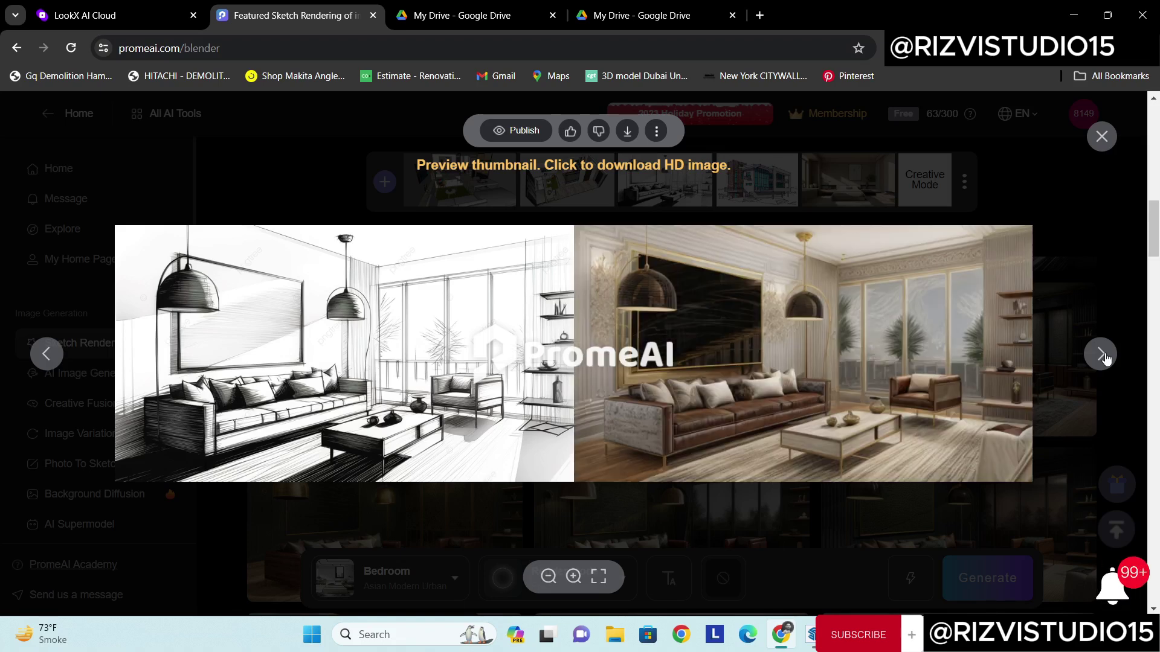
click(1104, 357)
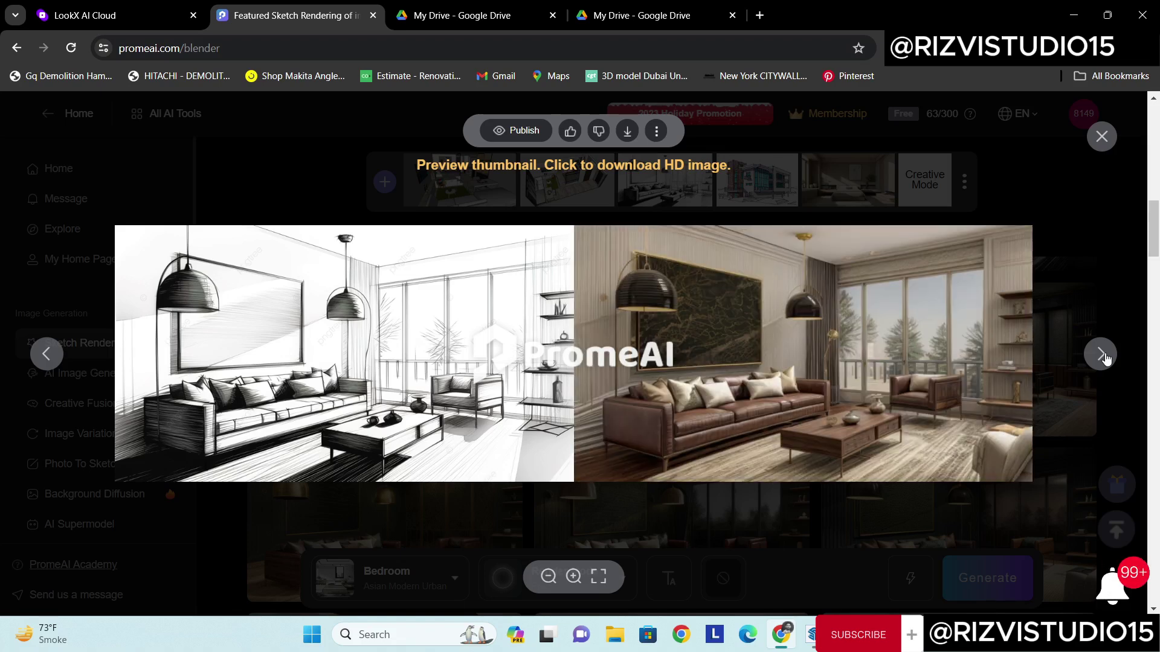
click(1105, 357)
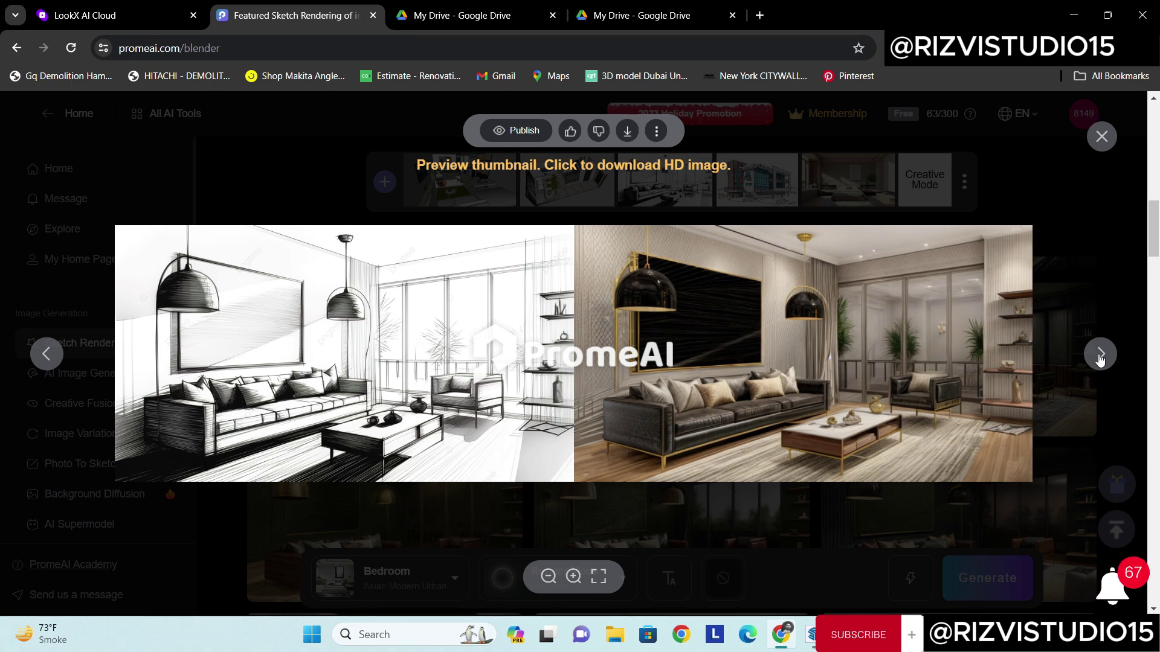
- Continue through the darker, grey-sofa, city-painting, forest and lawn variations, then close the preview
click(1100, 357)
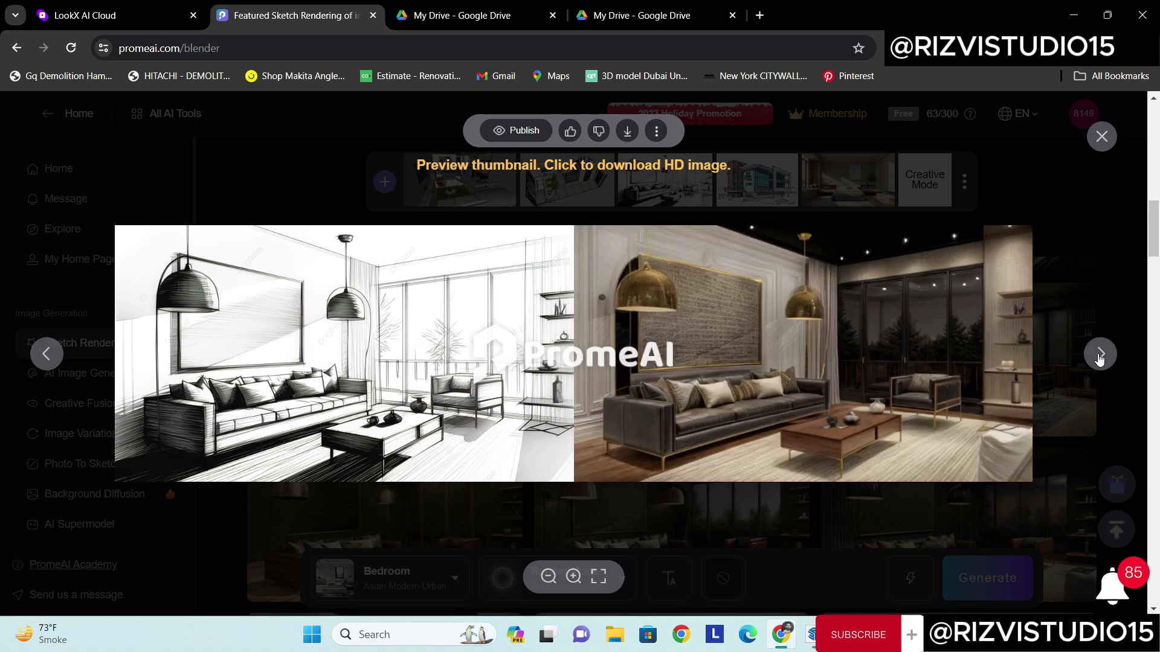
click(1099, 356)
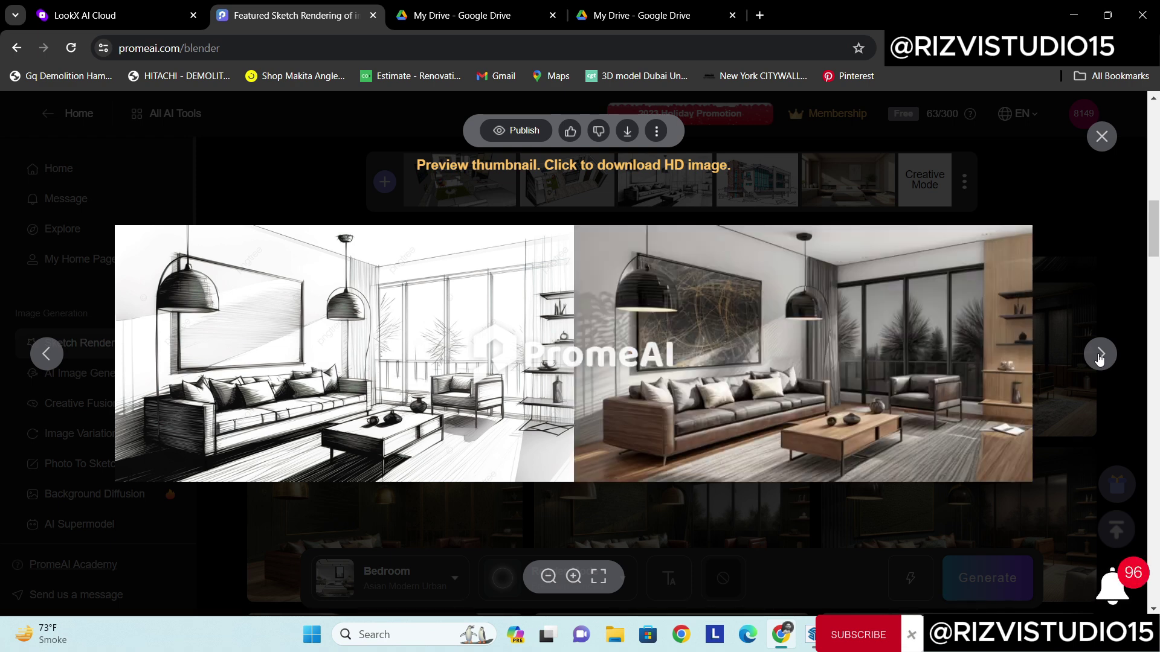
click(1099, 356)
click(1099, 356)
click(1100, 357)
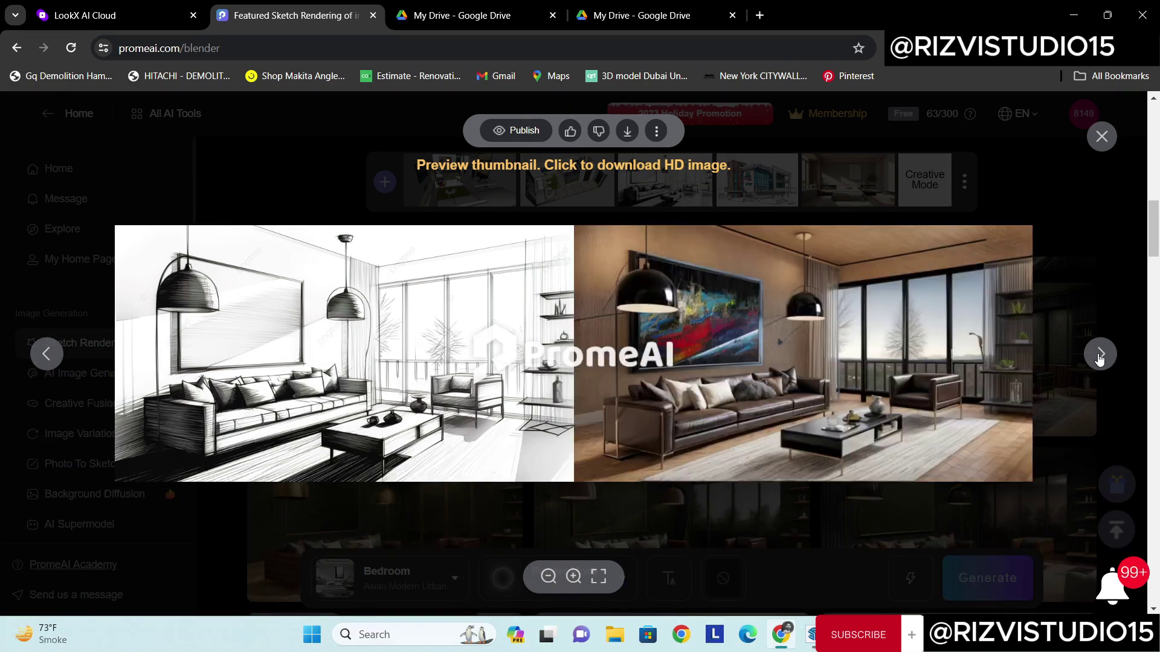
click(1099, 356)
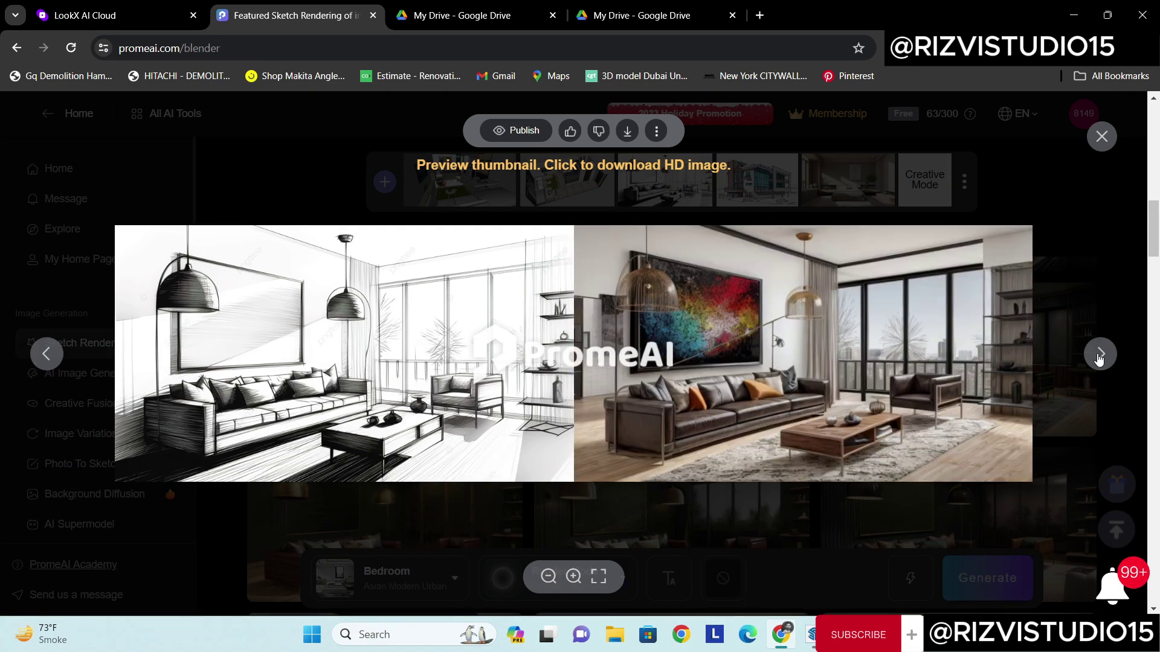
click(1099, 357)
click(1099, 357)
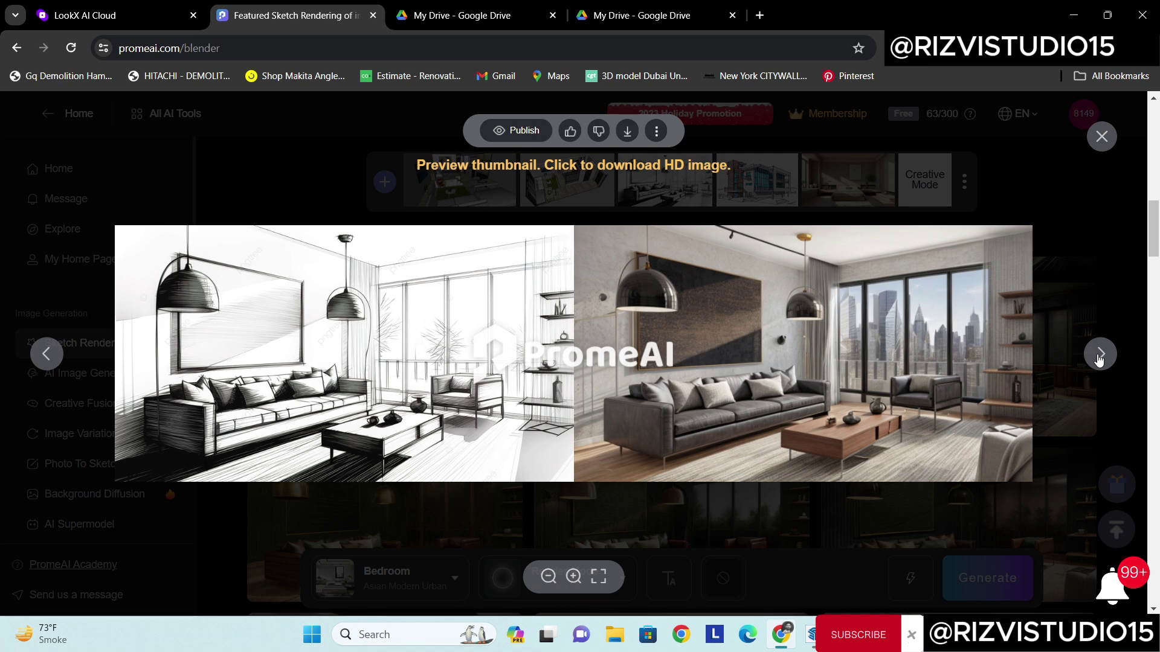
click(1100, 356)
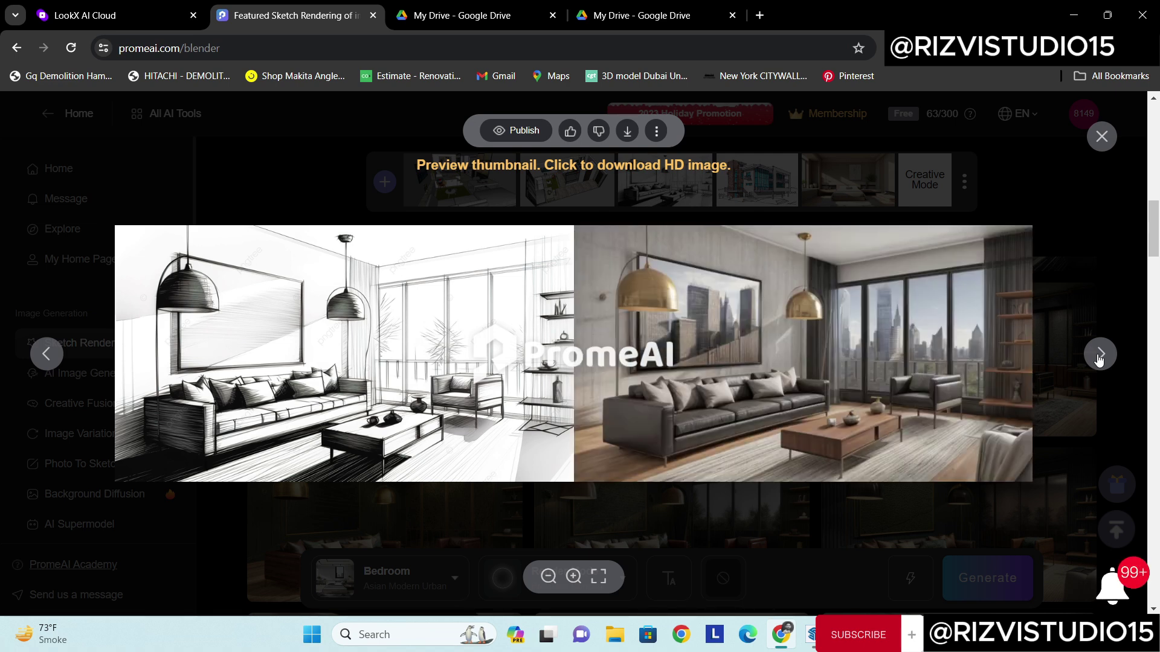
click(1099, 356)
click(1099, 356)
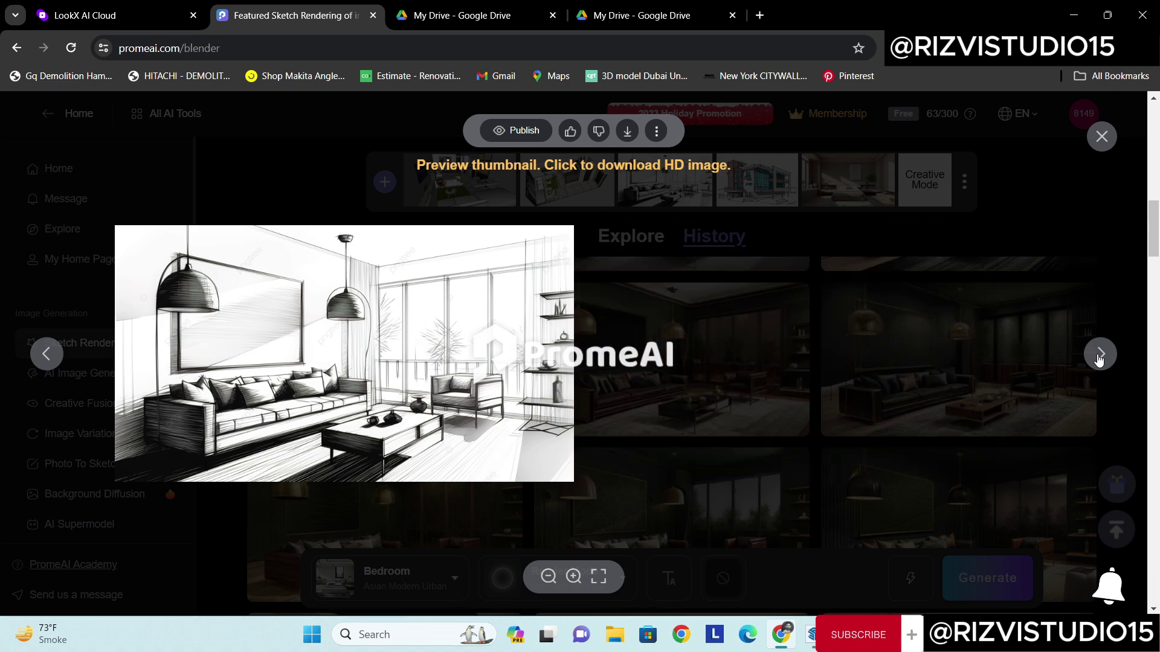
click(1099, 357)
click(1099, 357)
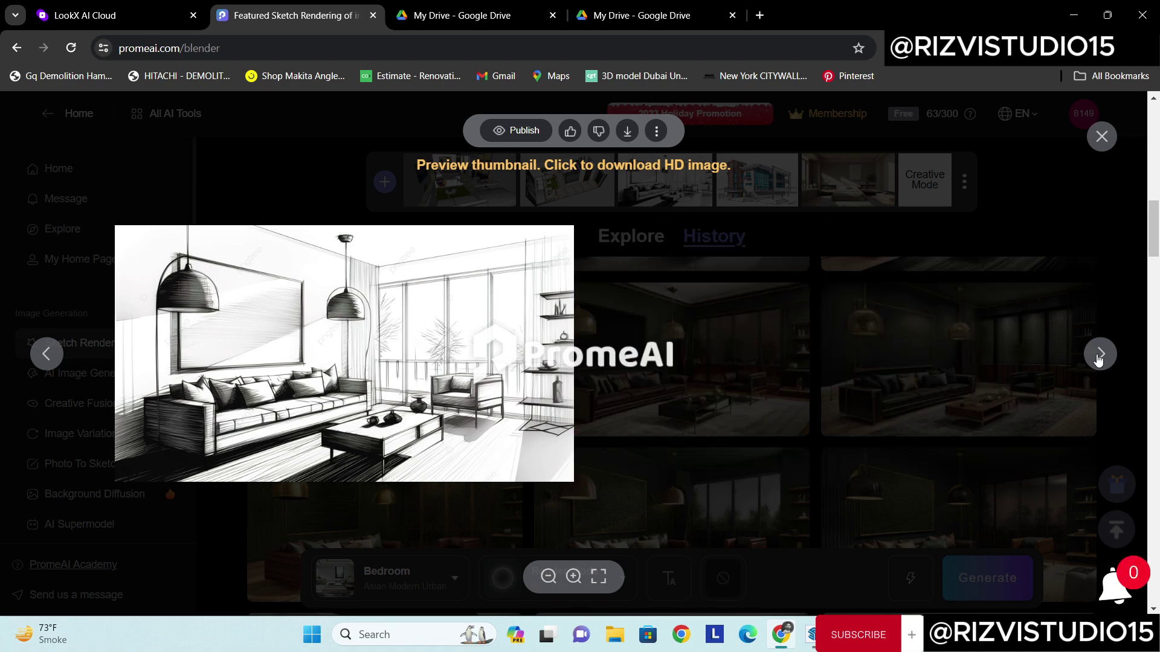
click(1100, 356)
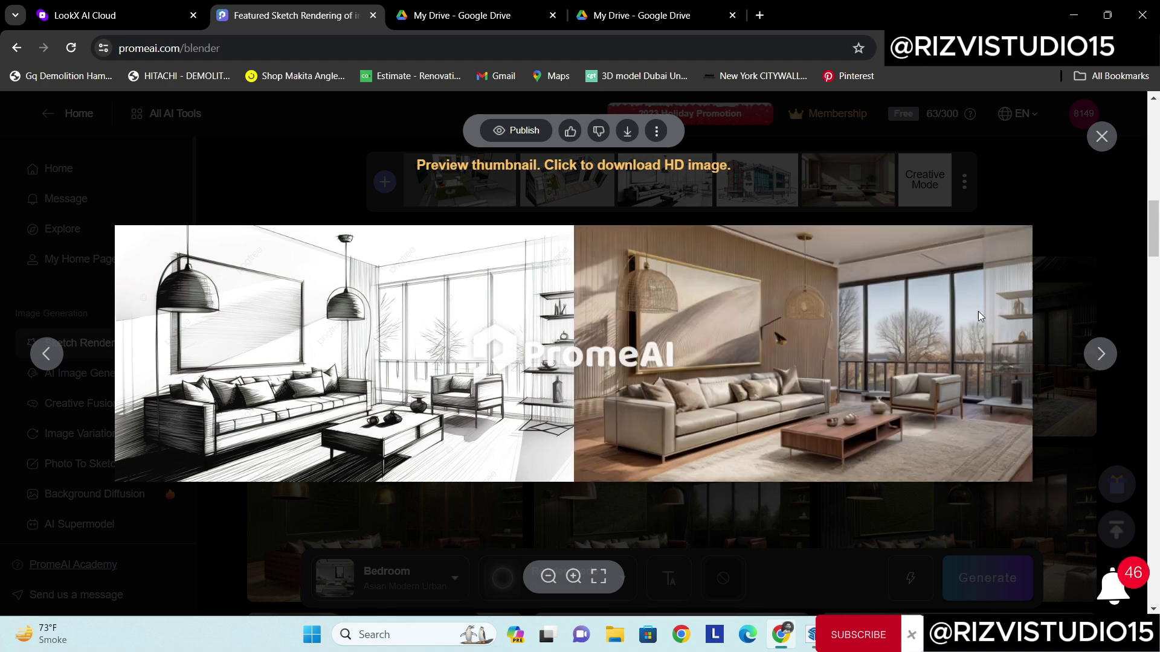
click(1098, 360)
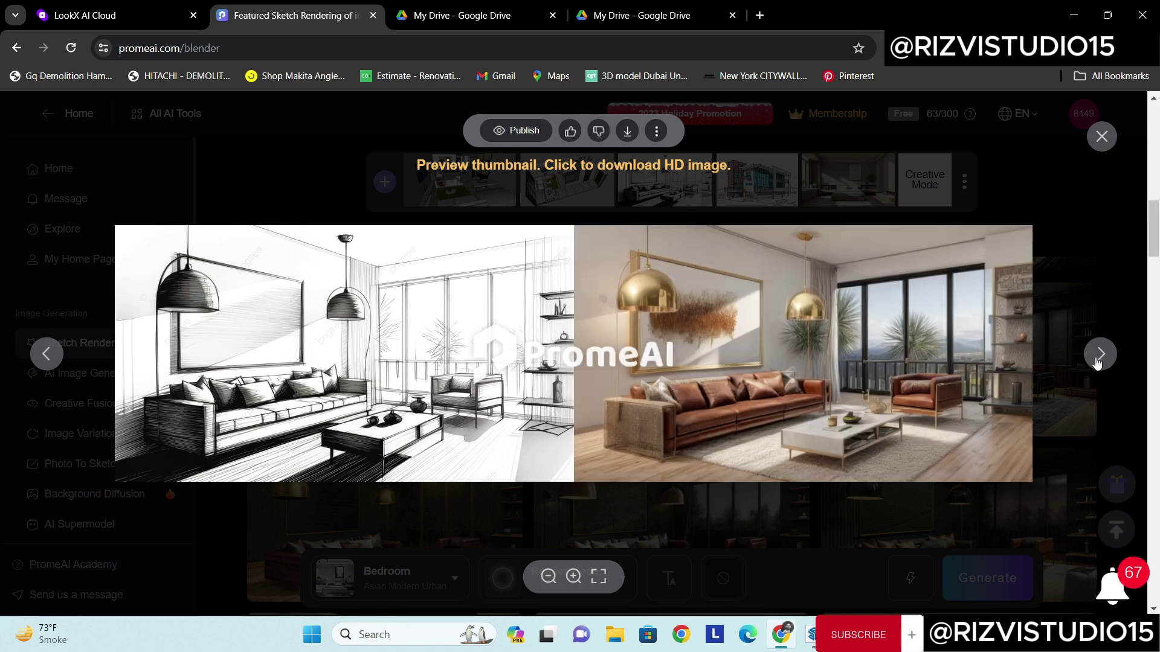
click(1098, 362)
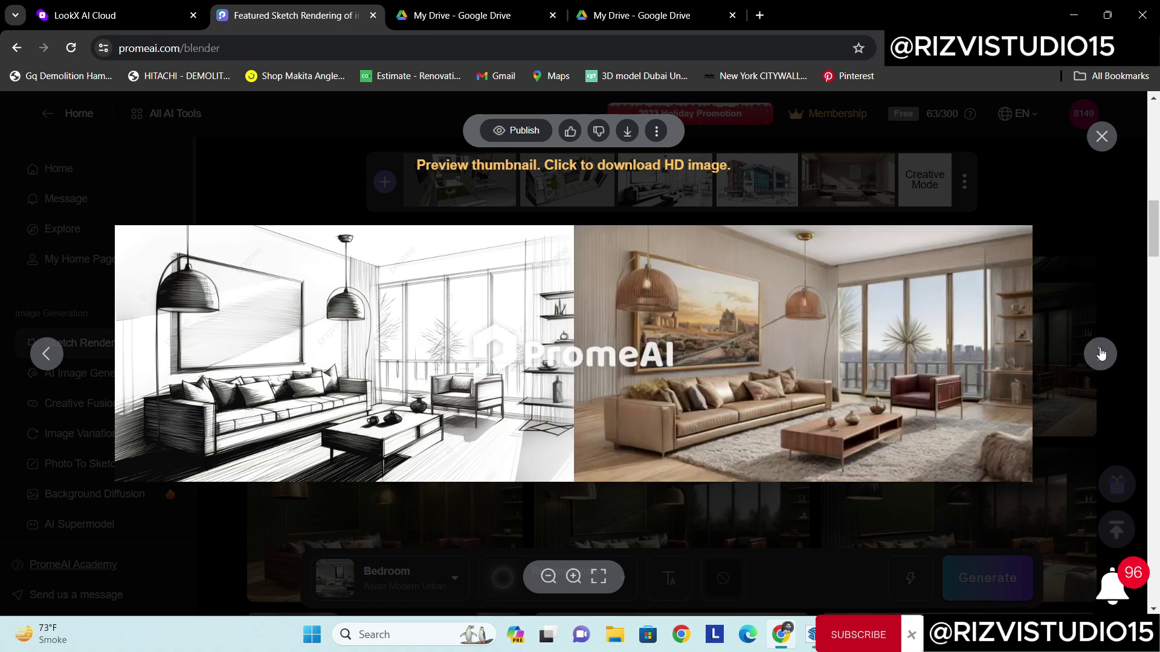
click(1070, 240)
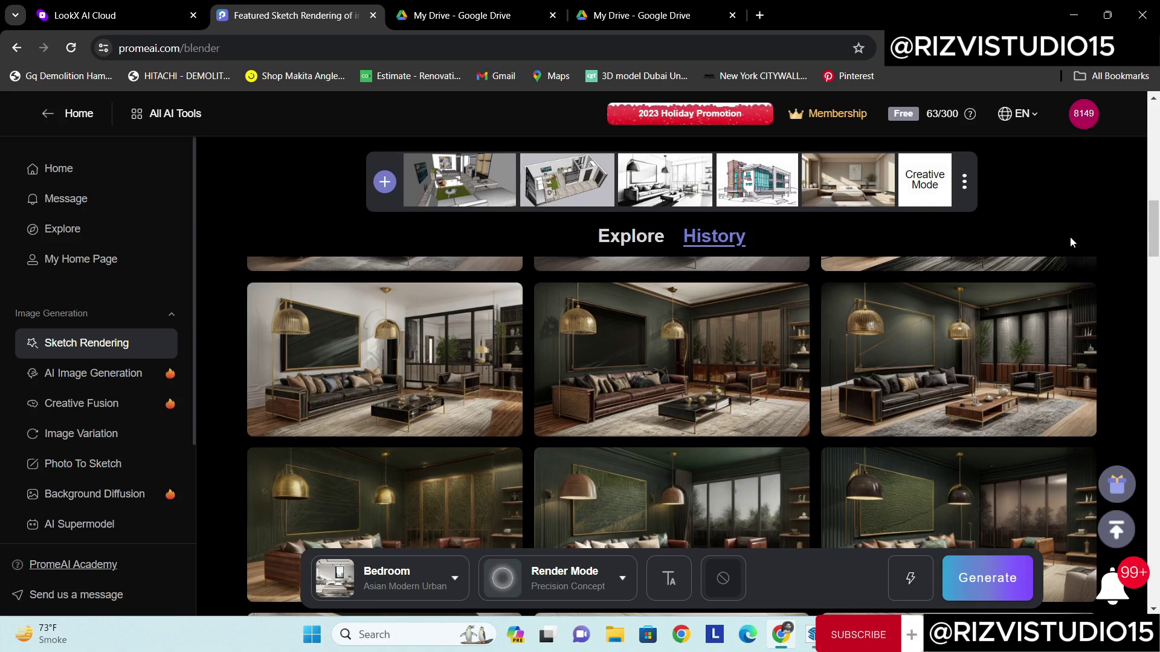
mouse_move(941, 121)
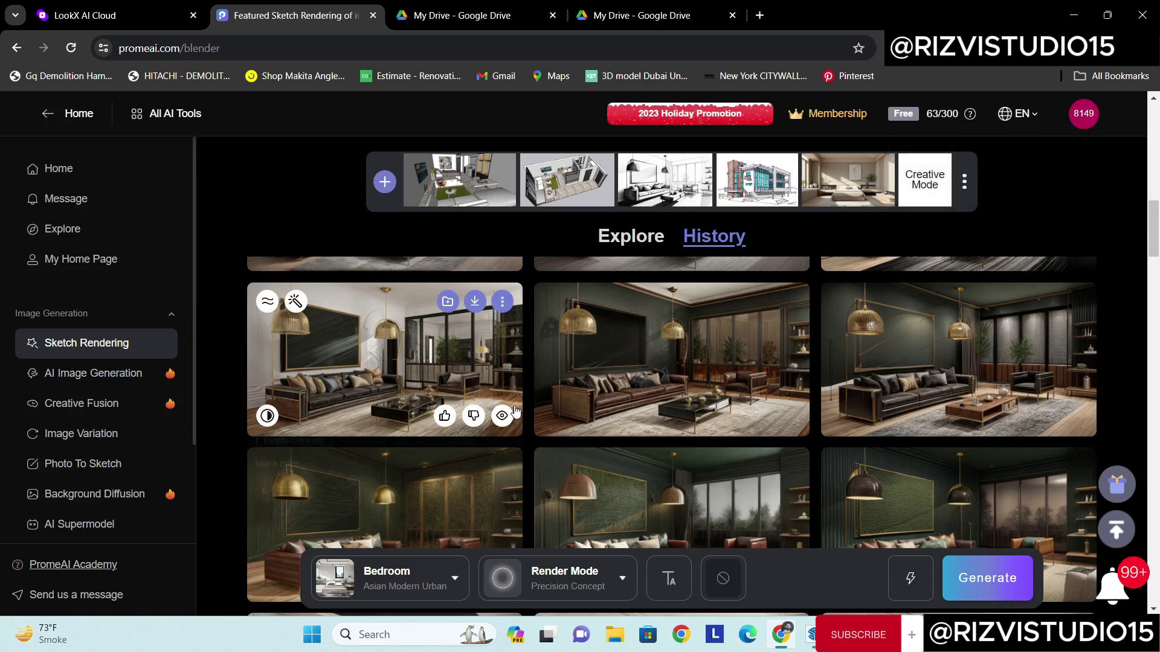
scroll(450, 357, up, 2)
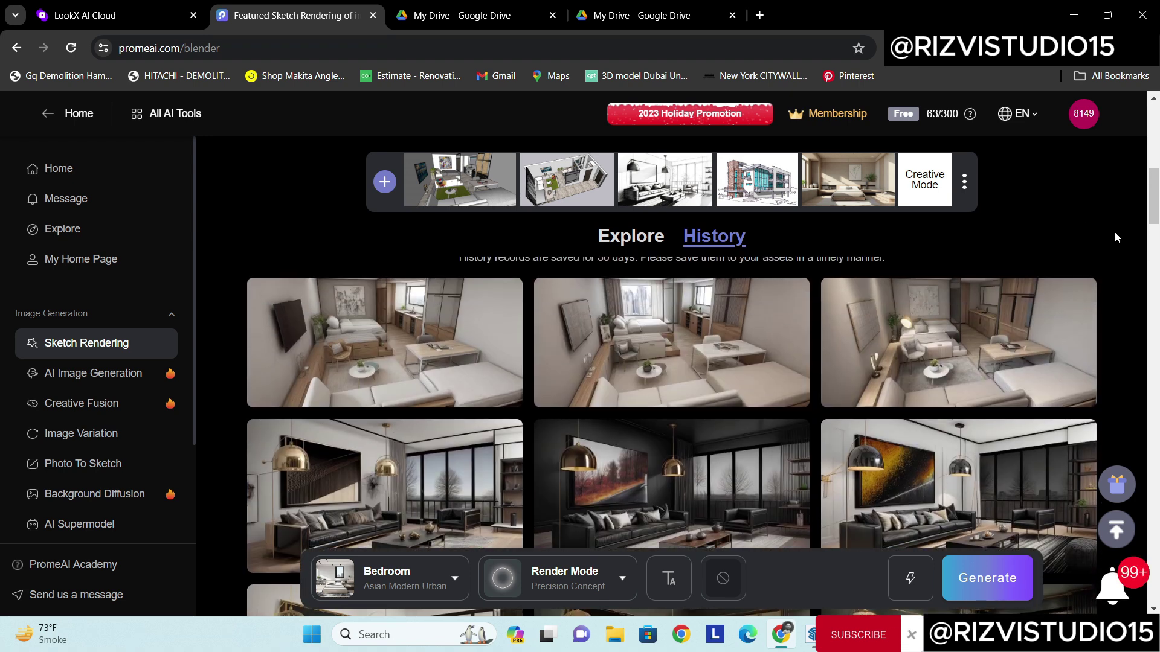
- Bring SketchUp forward, then pan and zoom in on the raised bed, armchair, green rug and desk
click(810, 637)
drag(471, 267, 430, 236)
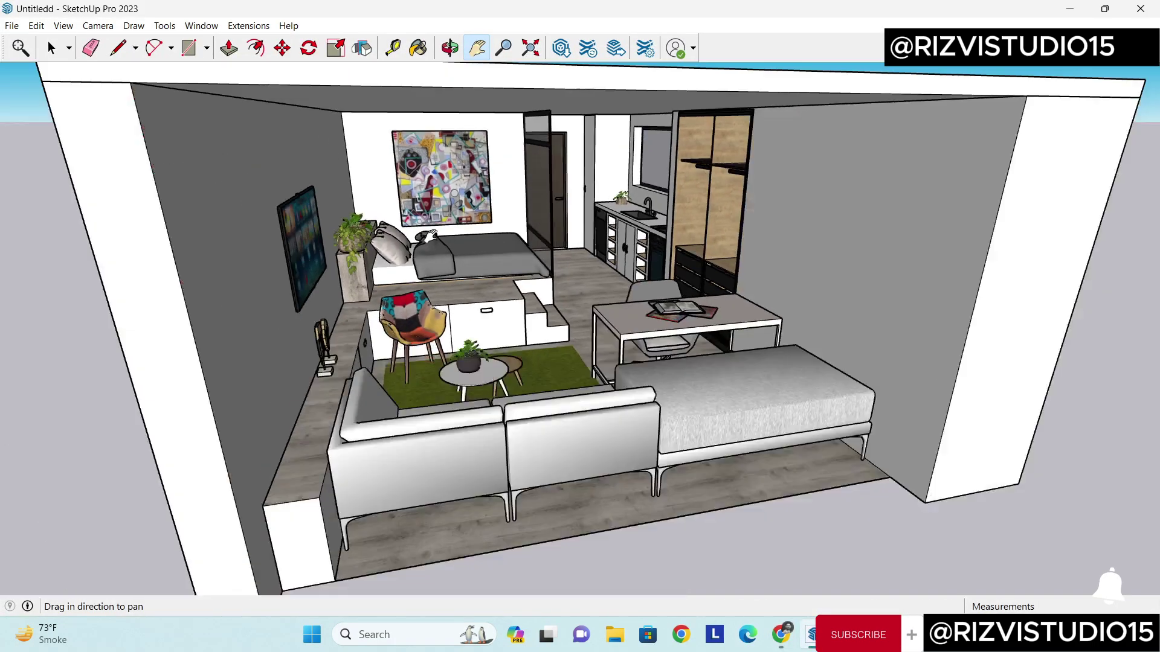
scroll(544, 233, up, 2)
scroll(574, 231, up, 2)
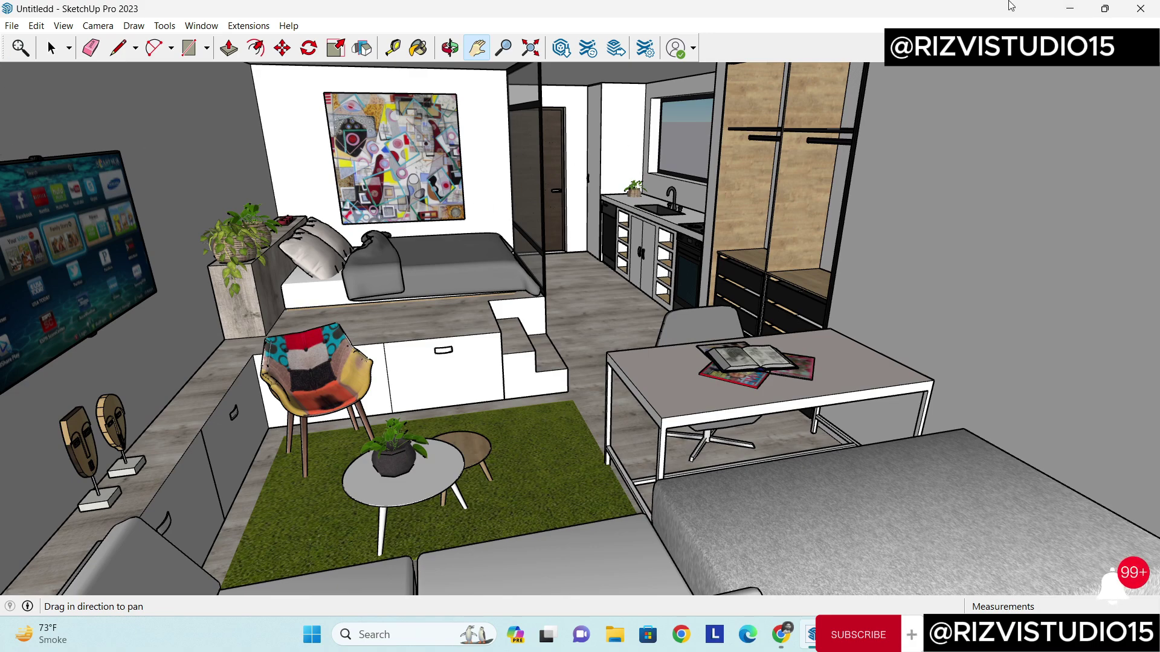
- Minimize SketchUp and scroll PromeAI back up to the living-room sketch
click(1069, 8)
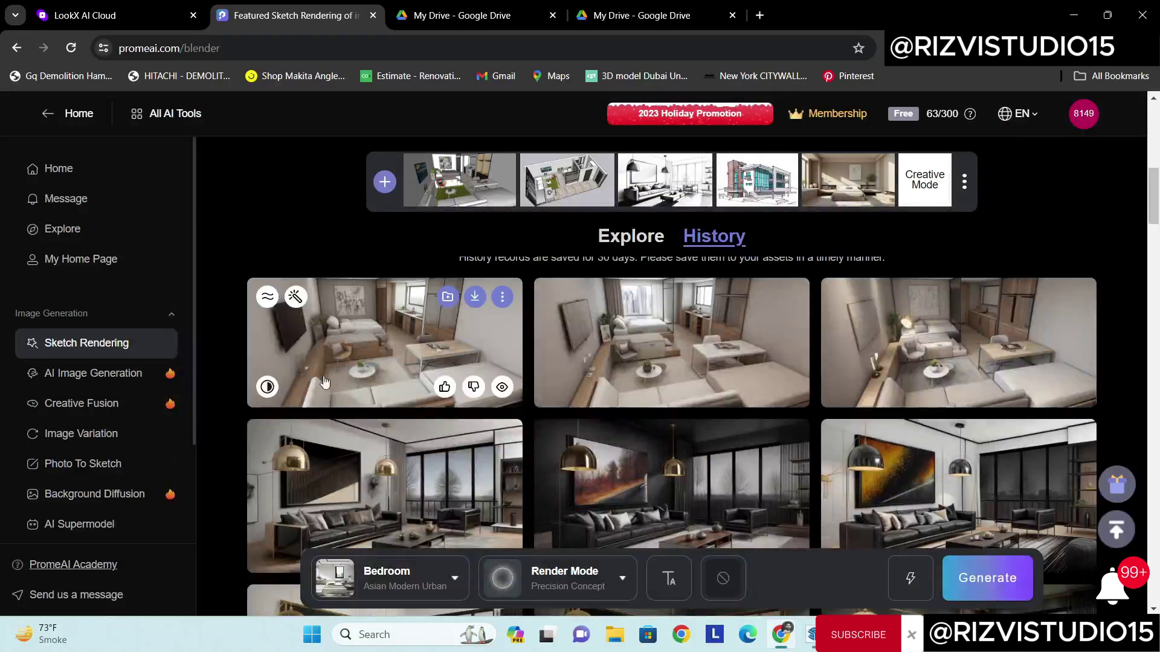
scroll(277, 263, up, 5)
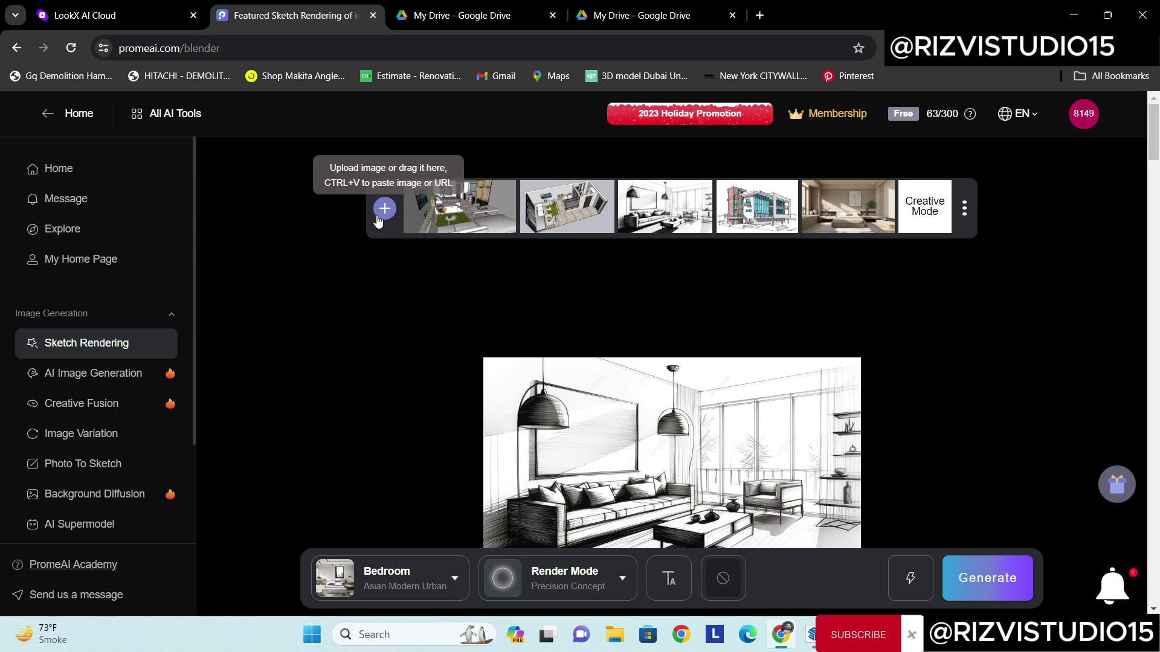
click(383, 210)
scroll(392, 268, down, 20)
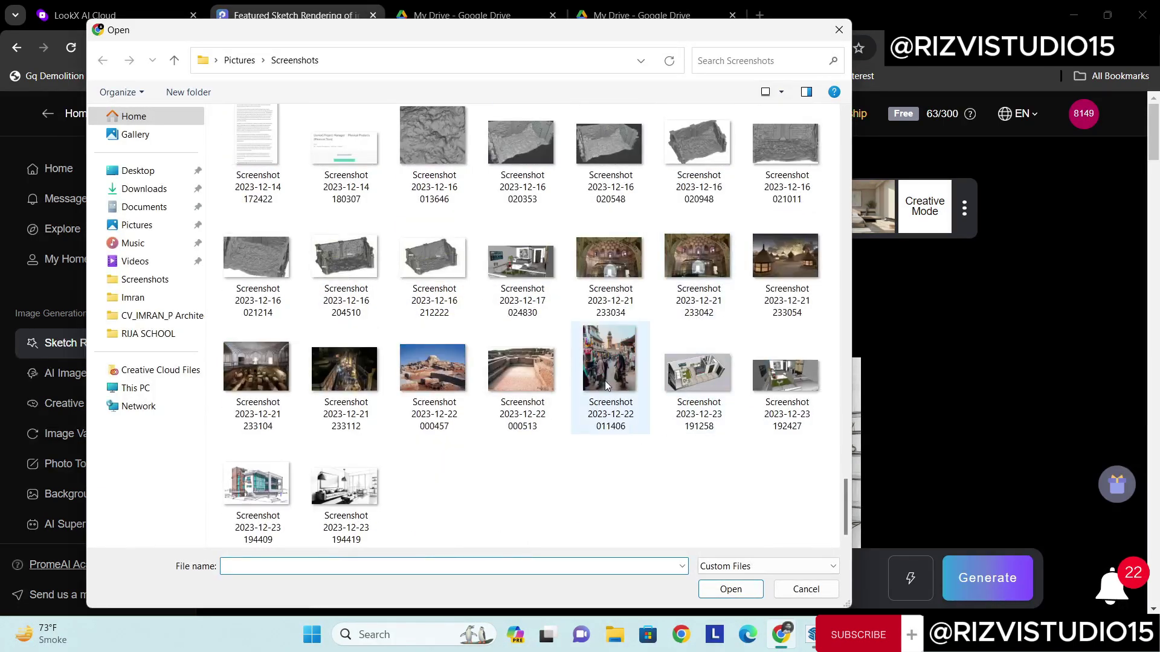
click(804, 384)
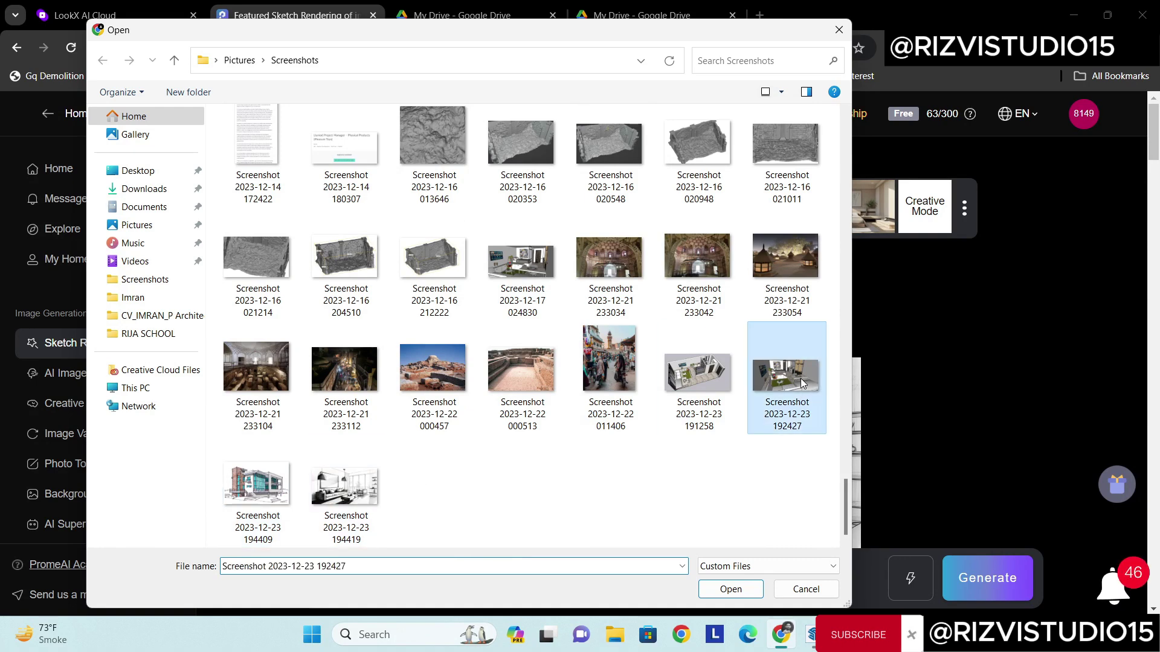
click(732, 589)
scroll(363, 254, down, 2)
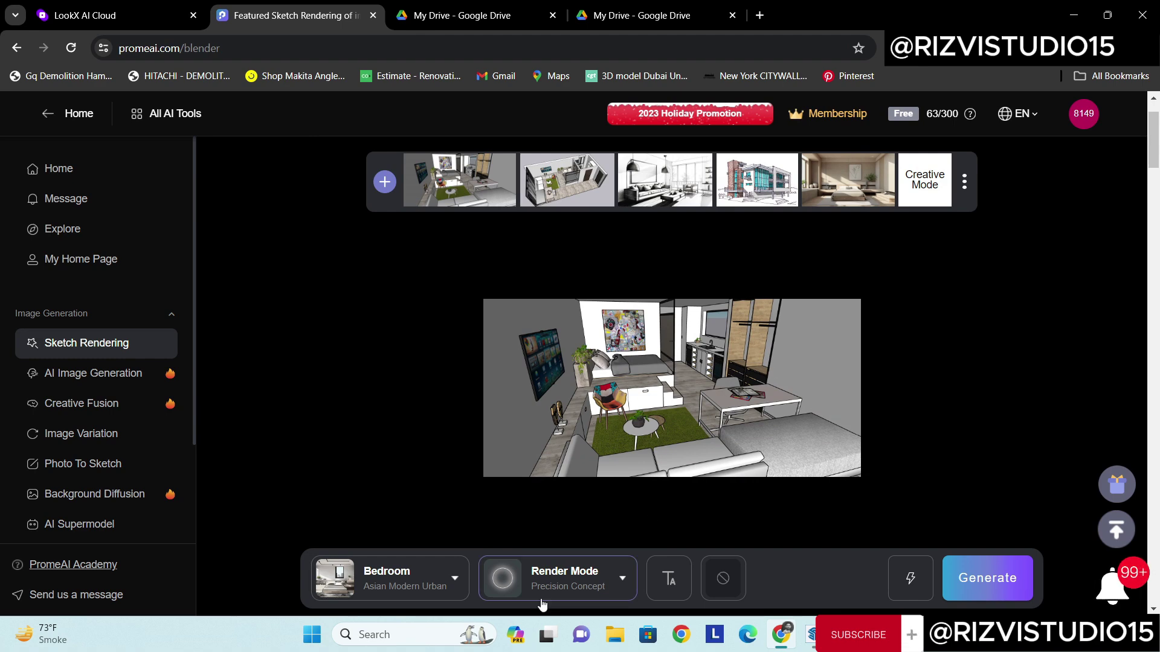
- Browse the Common, Furniture and Fashion style categories, ending on Interior Design Floor plan
click(403, 586)
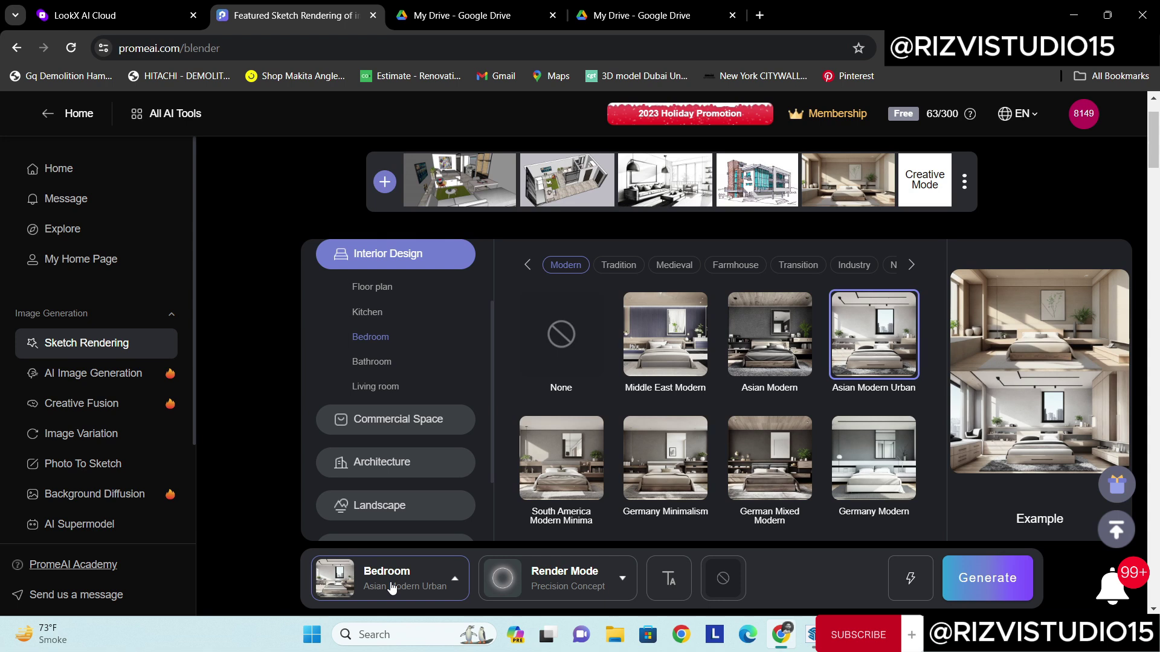
scroll(379, 409, up, 3)
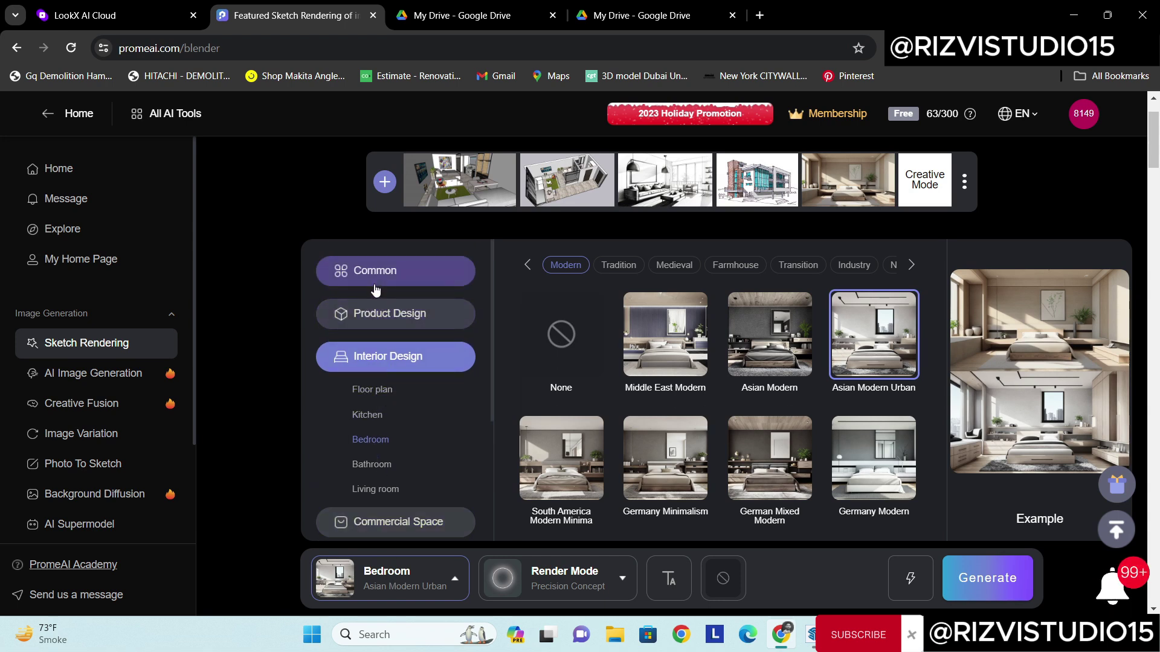
click(387, 271)
click(382, 316)
click(379, 349)
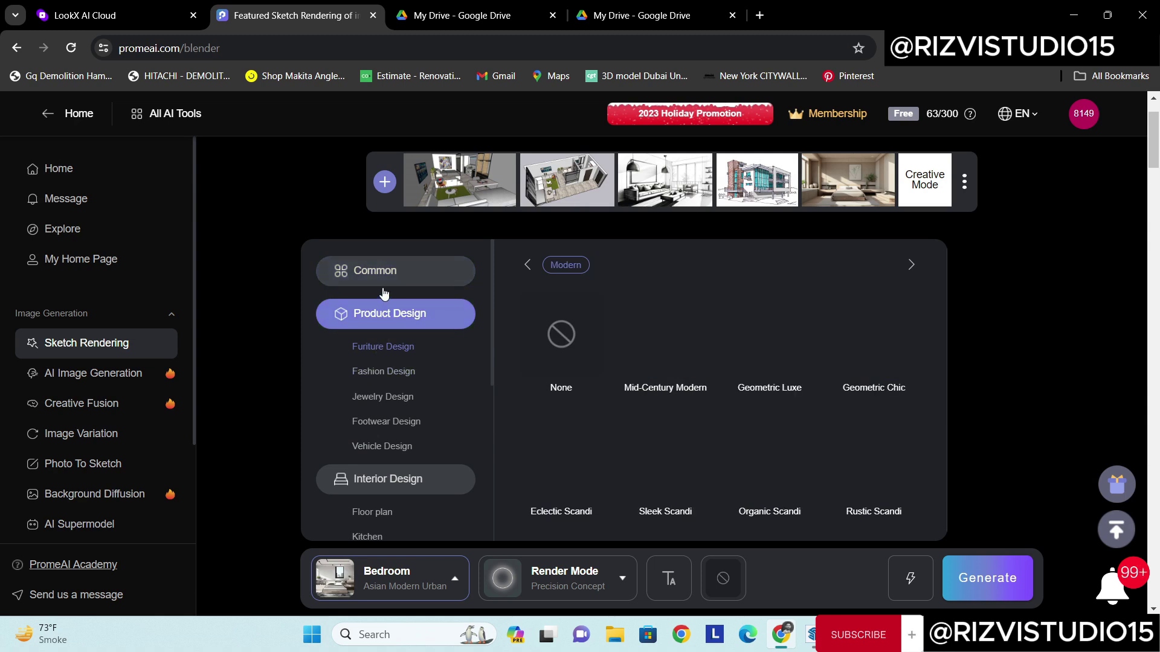
click(401, 371)
scroll(440, 370, down, 3)
click(440, 360)
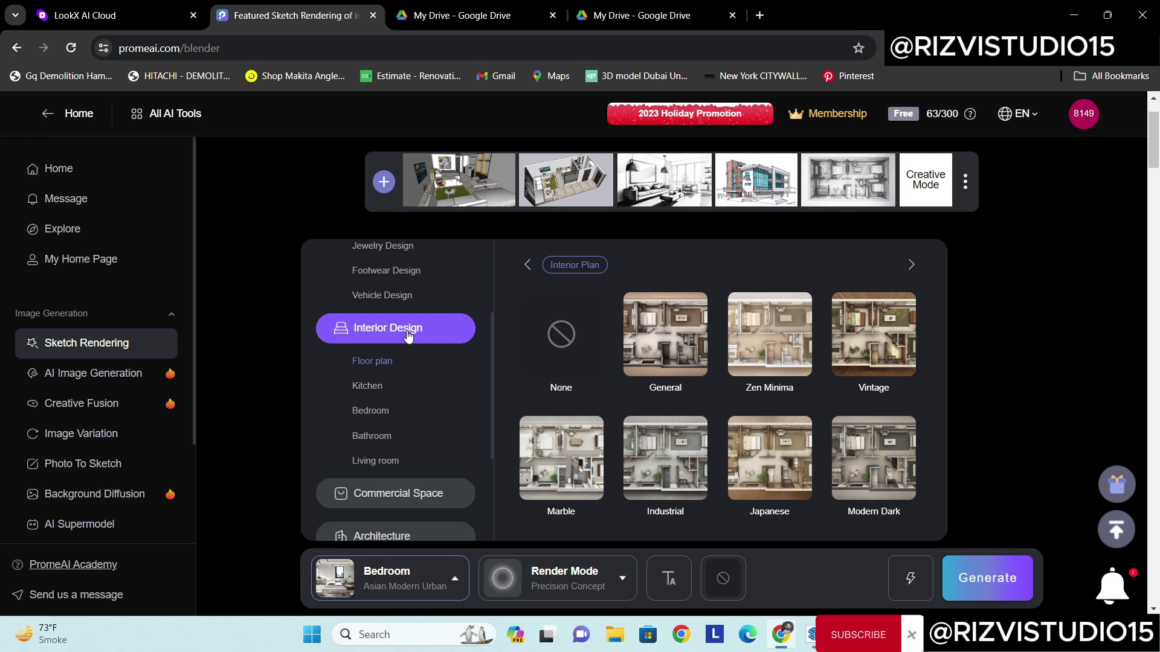
click(377, 411)
click(372, 365)
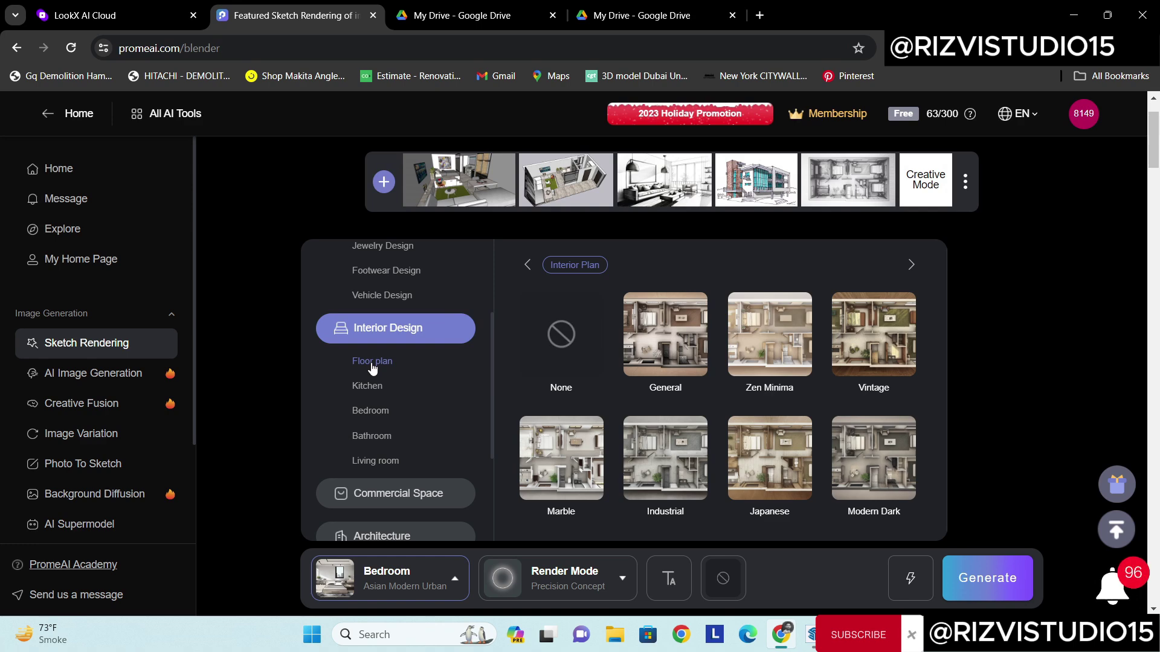
- Preview the grayscale floor-plan sample, then reload the apartment screenshot as the sketch
click(868, 188)
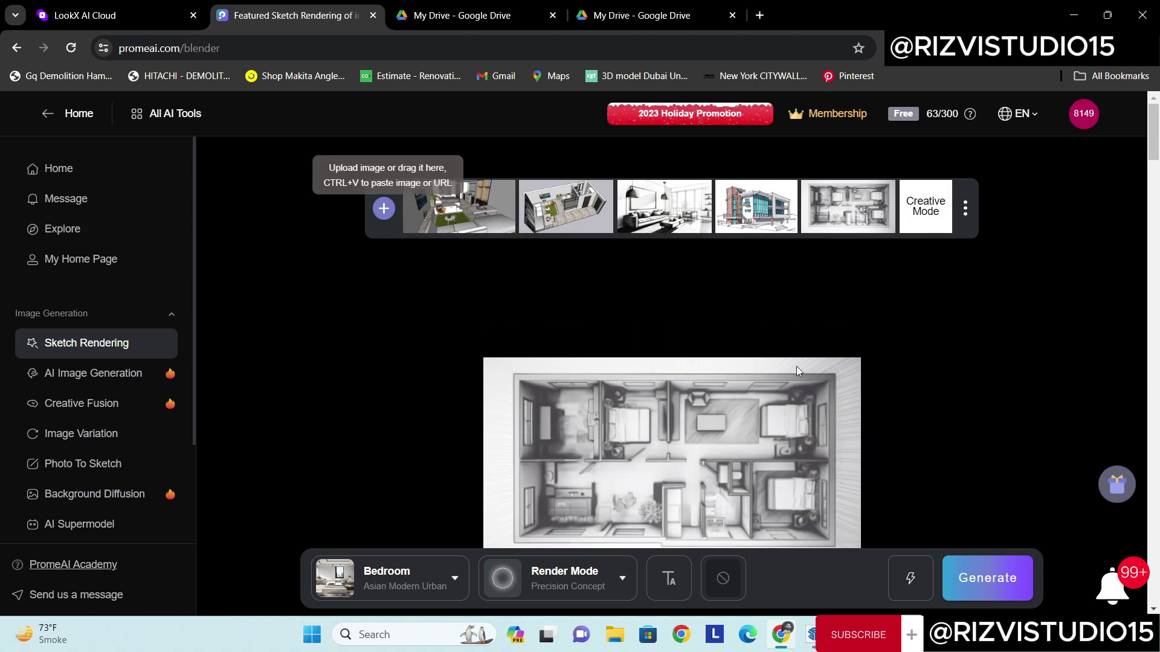
scroll(818, 352, down, 1)
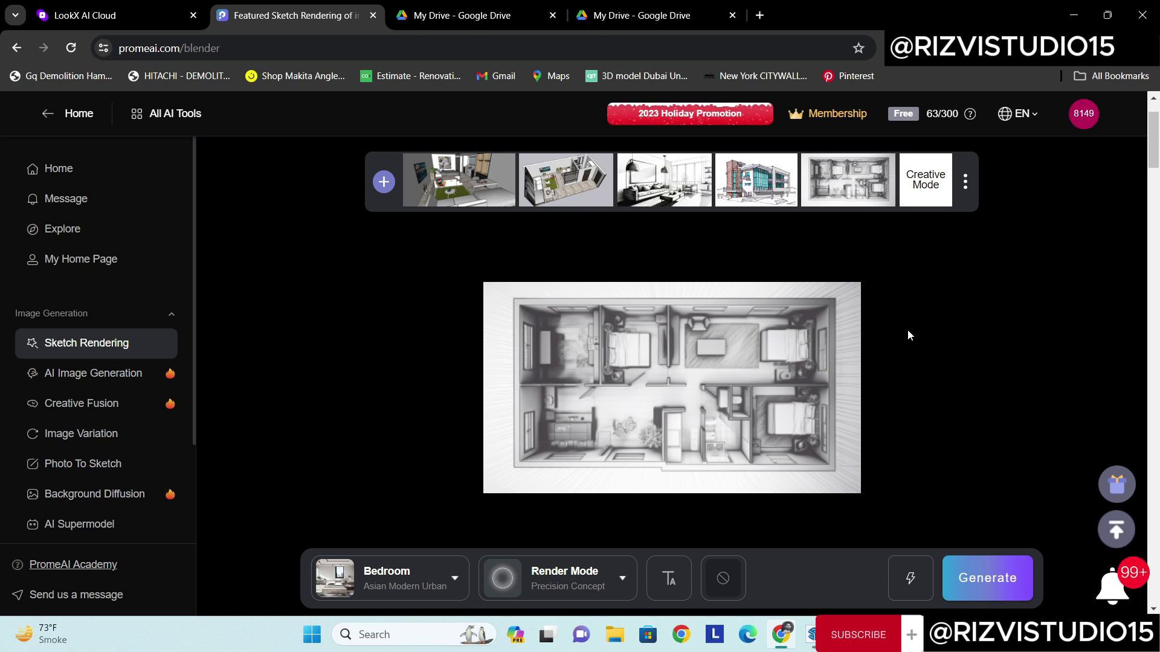
click(483, 188)
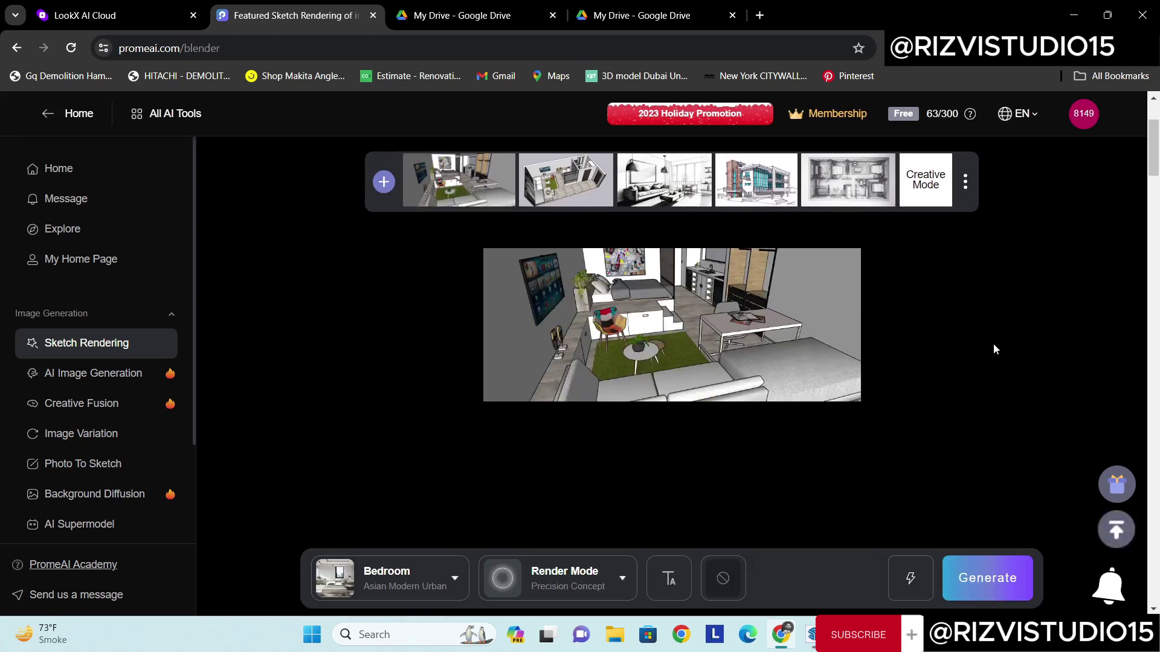
- Reset the render style to None and scroll down through the style grid
click(372, 588)
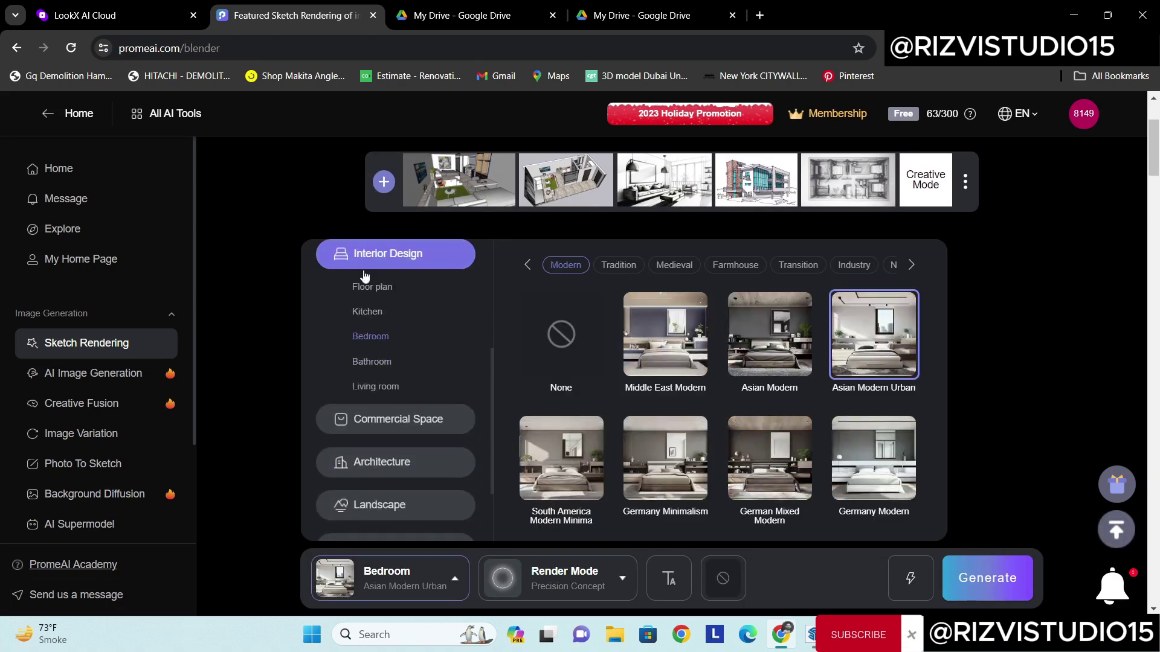
click(368, 344)
scroll(720, 379, down, 1)
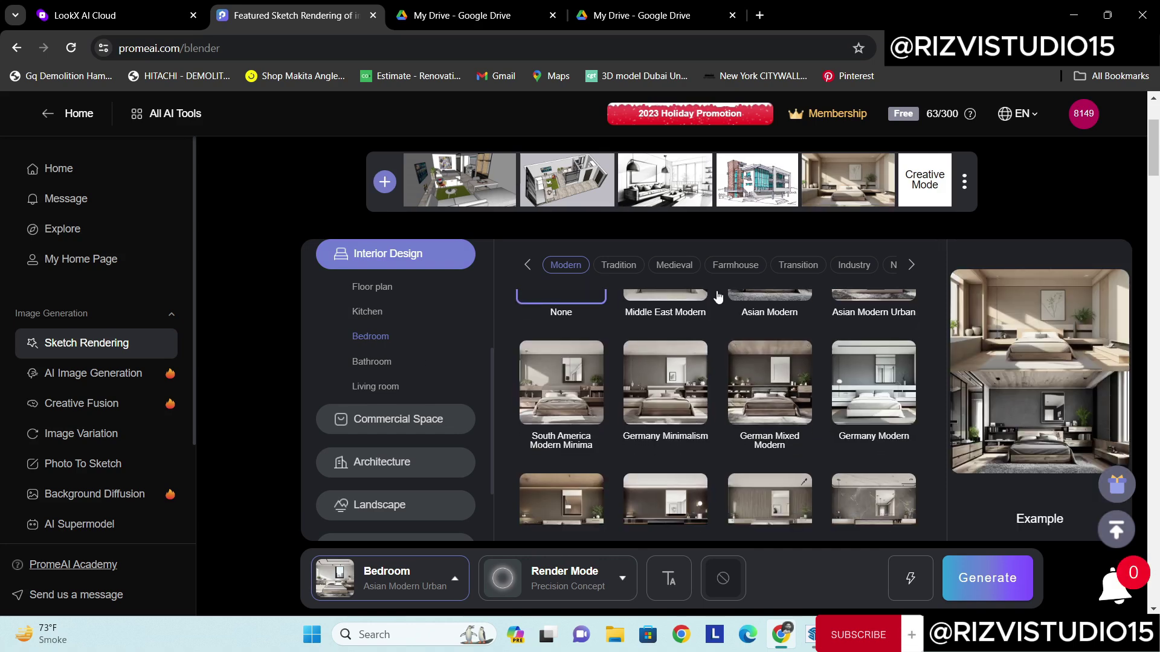
scroll(720, 379, down, 5)
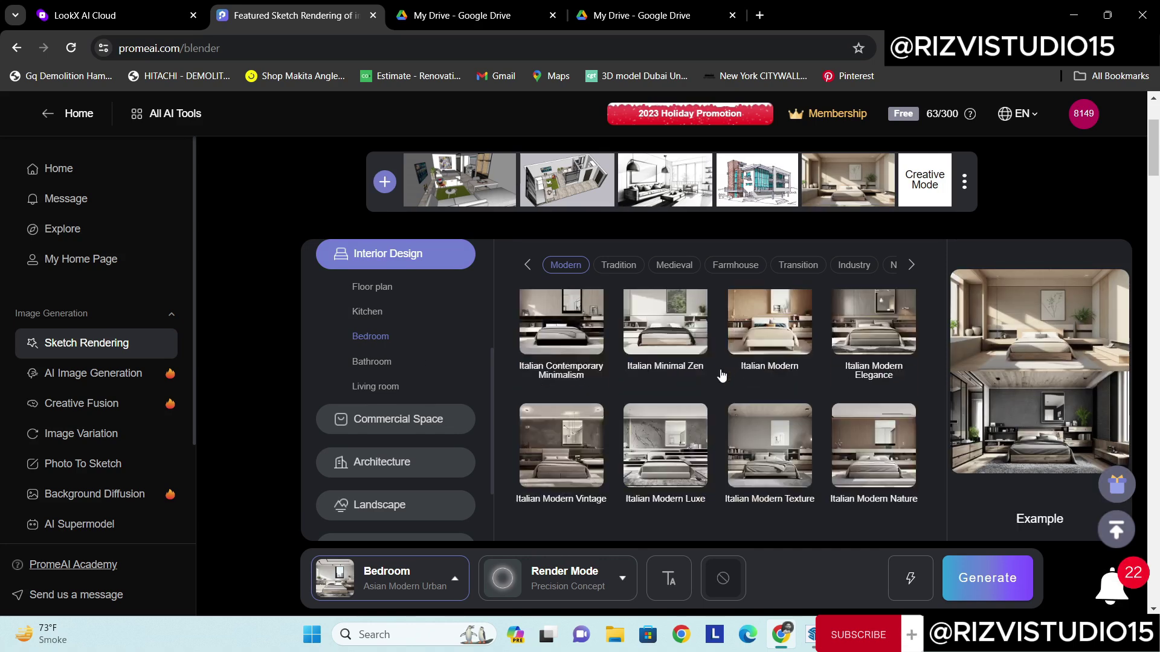
scroll(697, 384, down, 5)
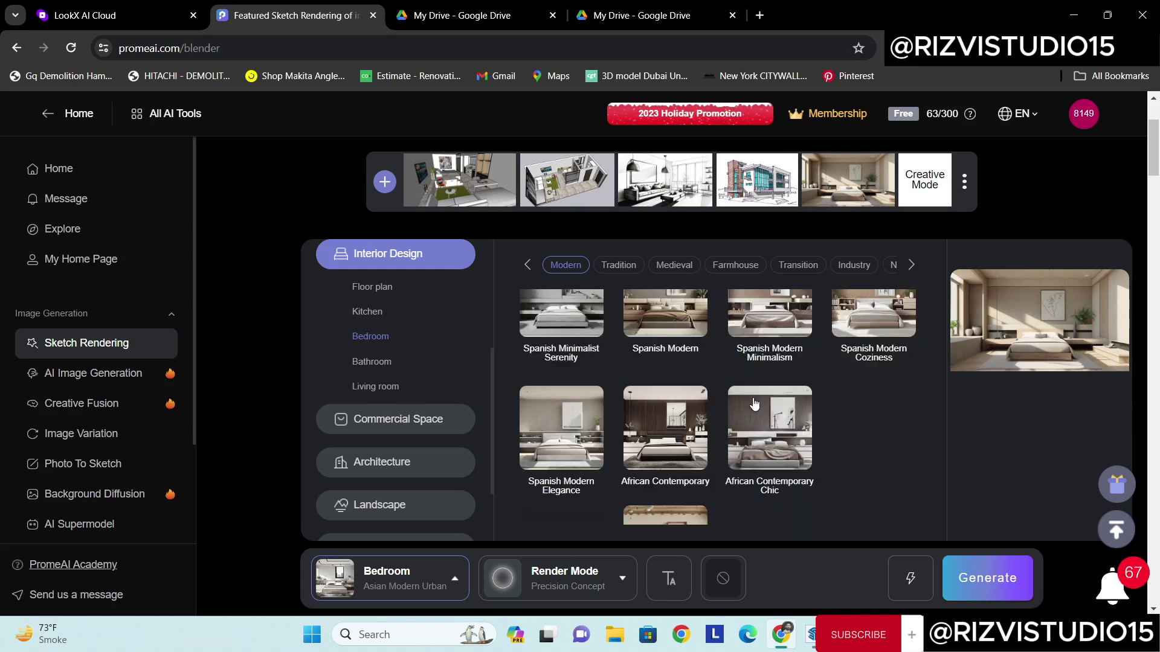
scroll(754, 404, down, 2)
scroll(749, 403, down, 4)
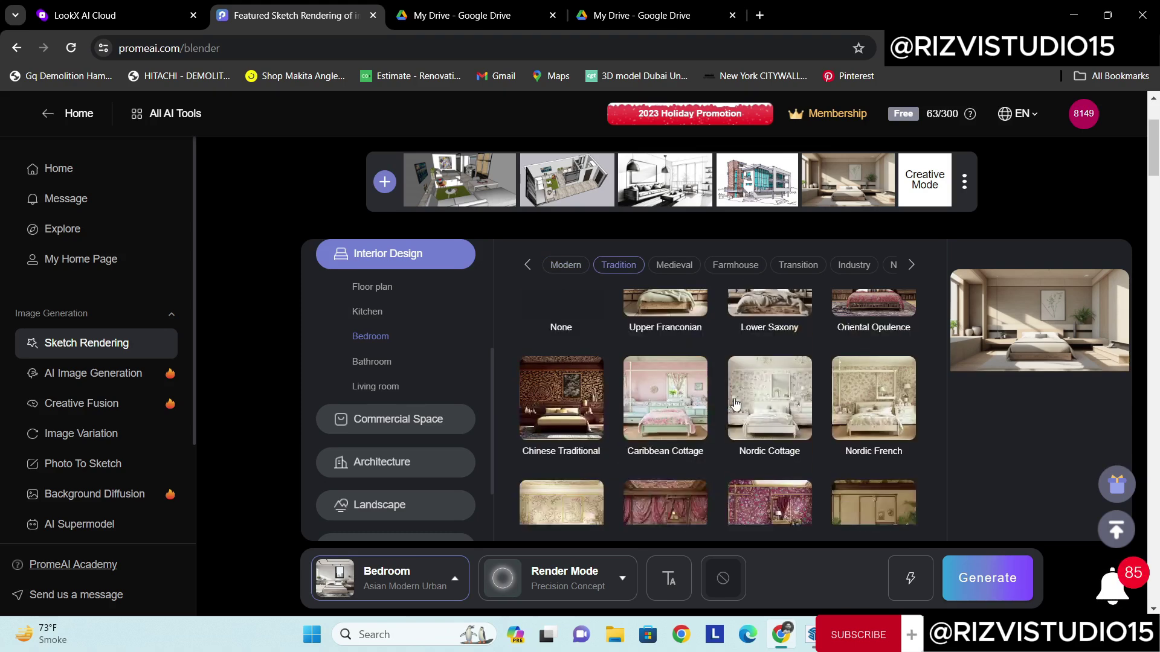
scroll(735, 399, down, 3)
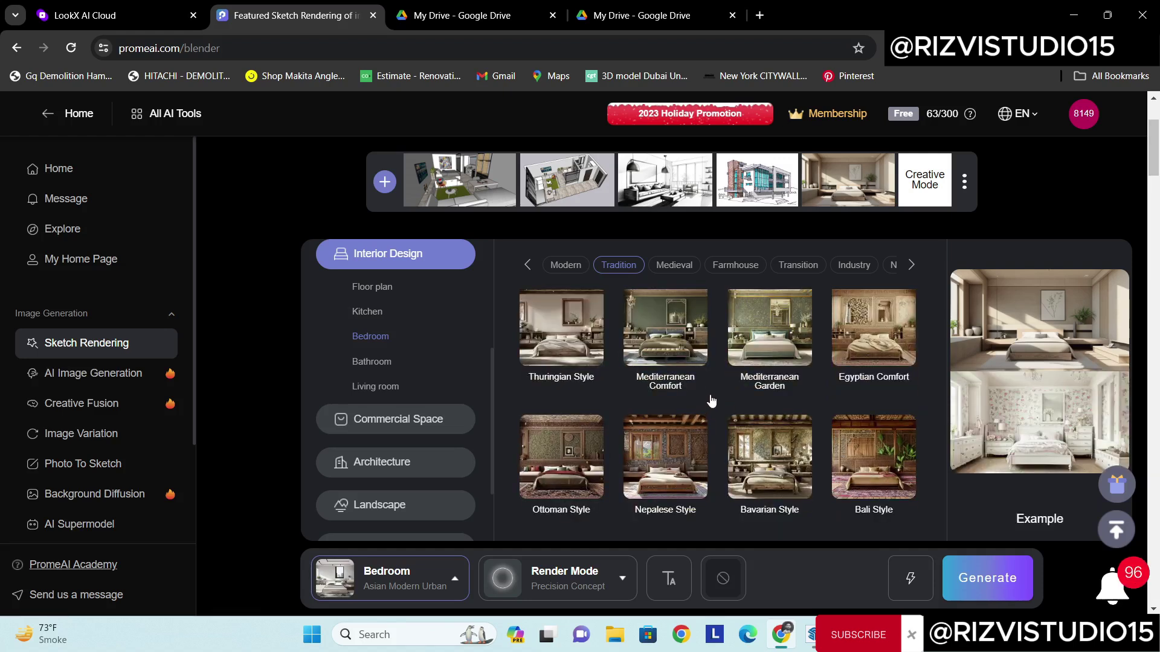
scroll(711, 402, down, 6)
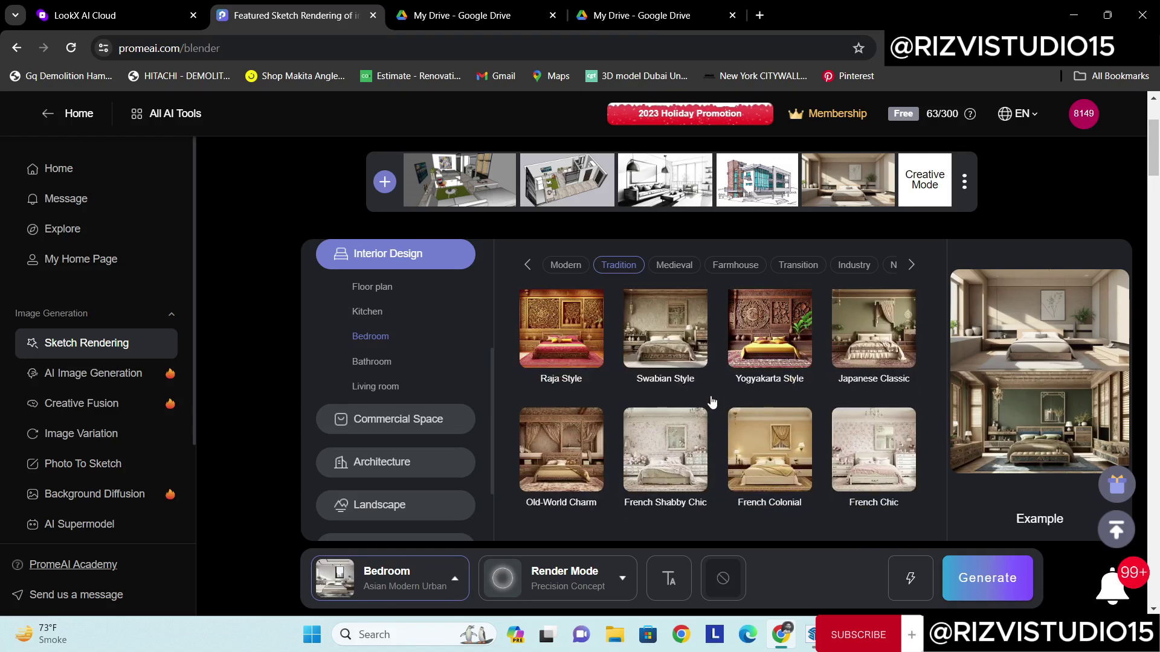
scroll(711, 402, down, 6)
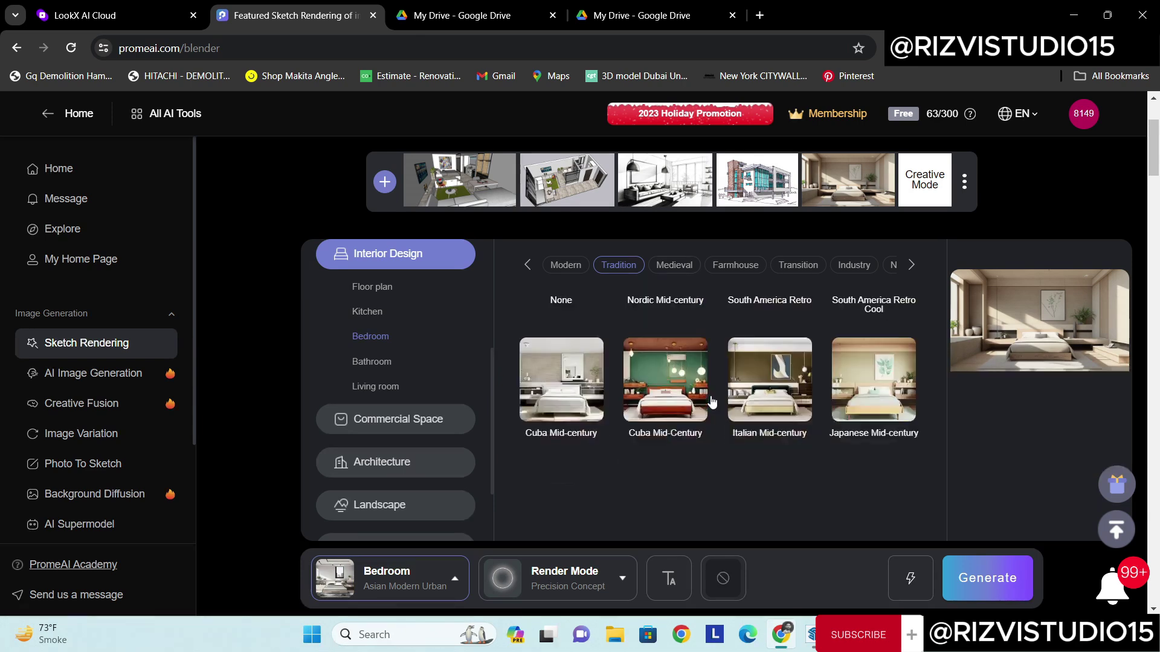
scroll(712, 402, down, 5)
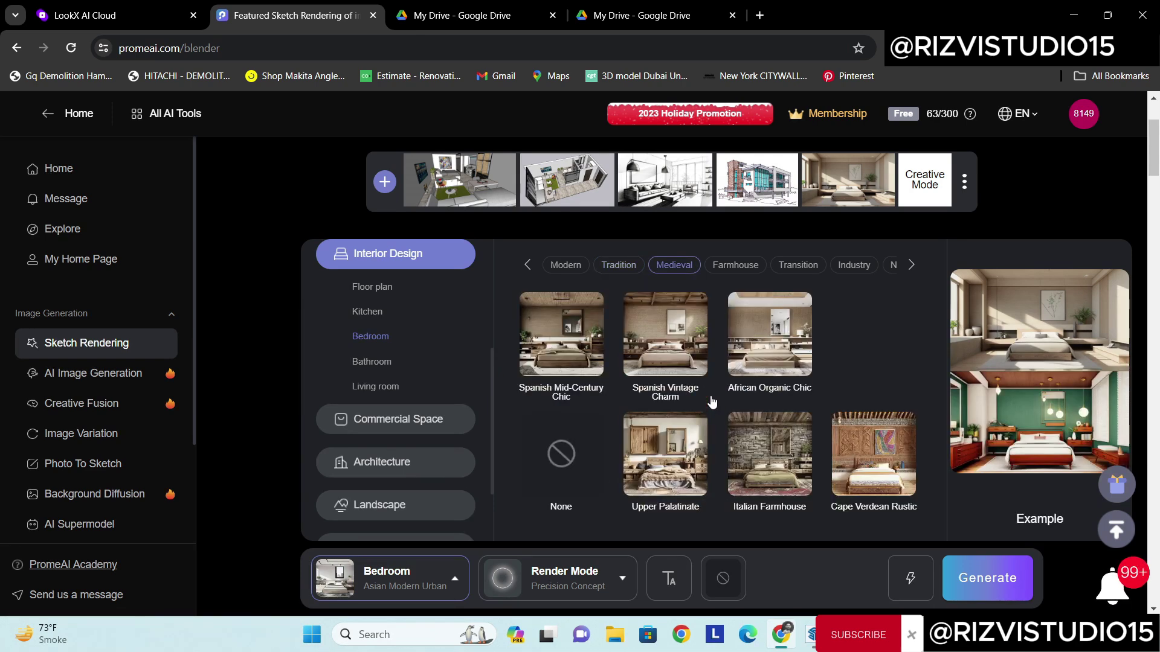
scroll(712, 401, down, 8)
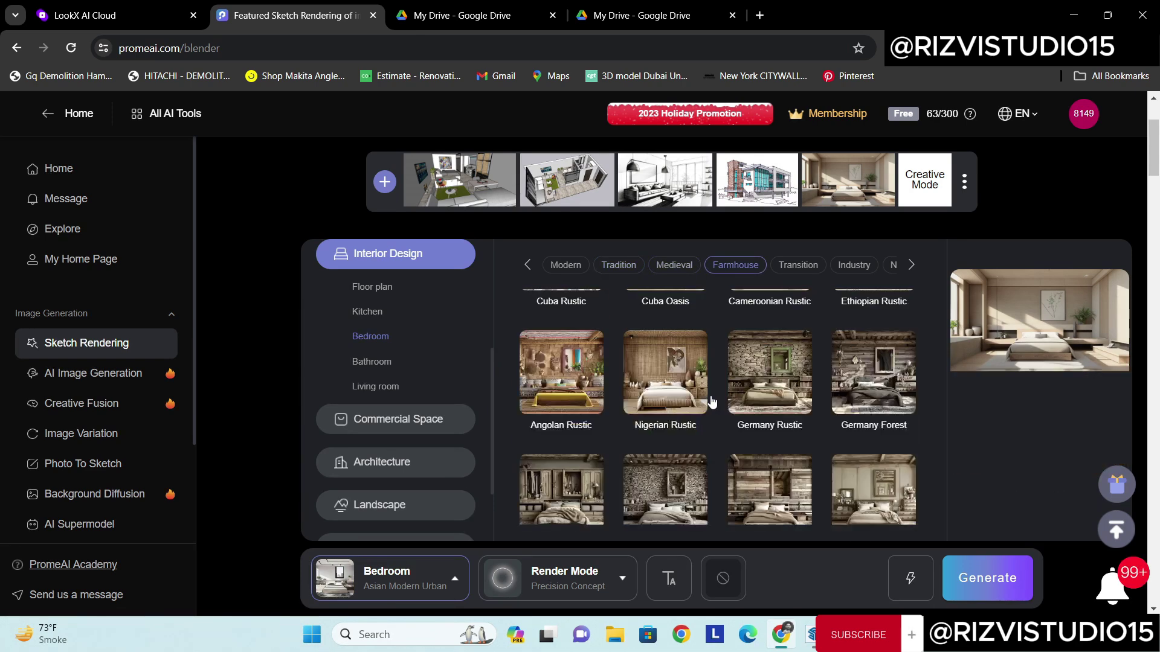
scroll(711, 402, down, 10)
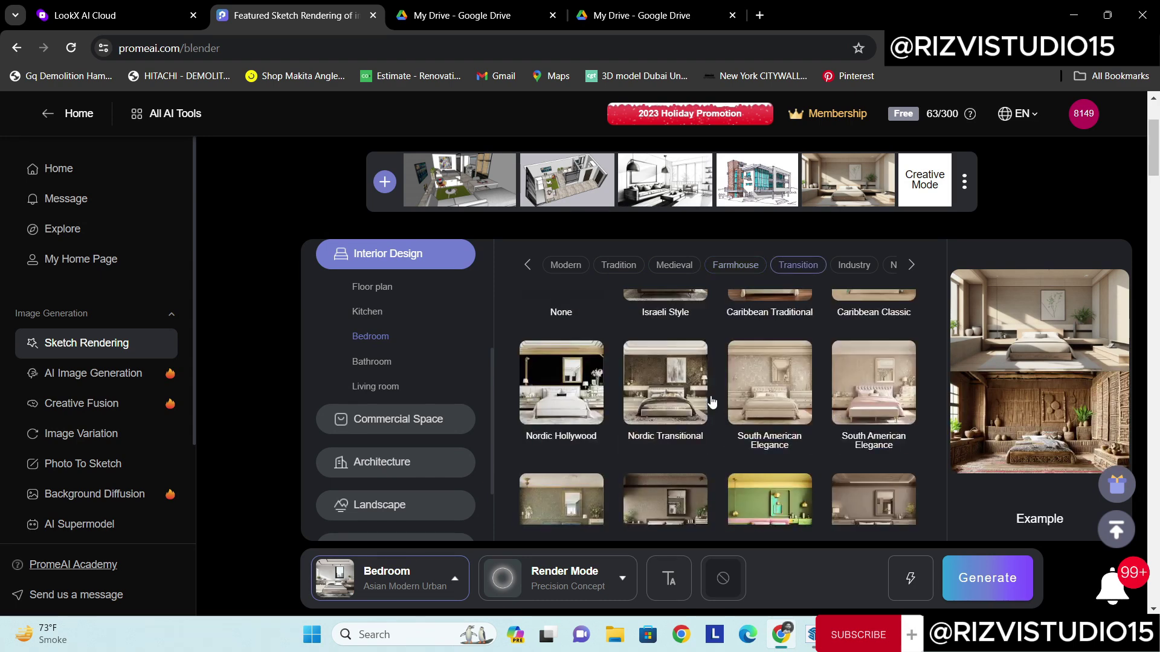
scroll(712, 402, down, 1)
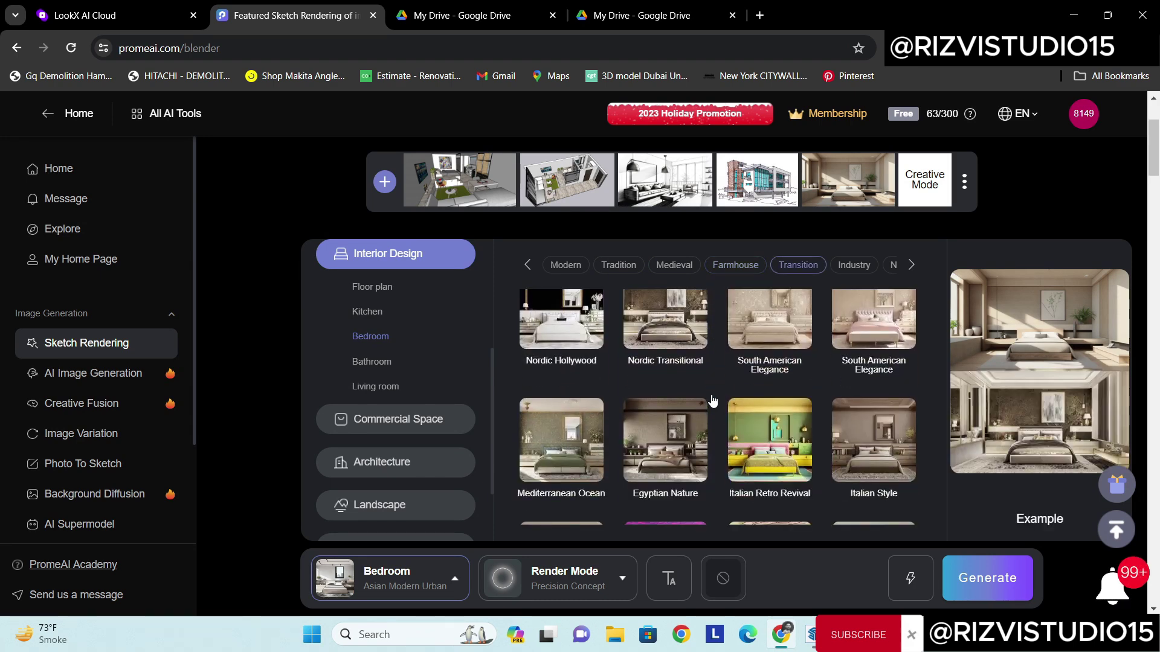
scroll(713, 401, down, 4)
- Scroll back to the Modern section and pick German Modern Luxury as the bedroom style
scroll(713, 401, up, 4)
scroll(712, 402, down, 4)
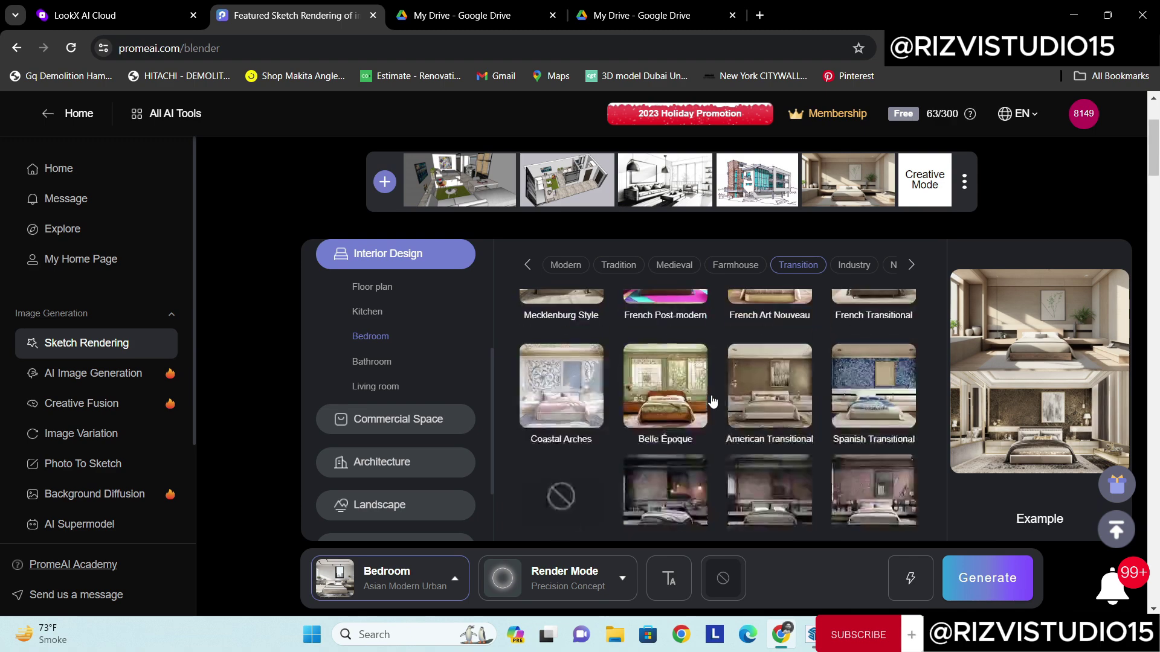
scroll(713, 402, up, 10)
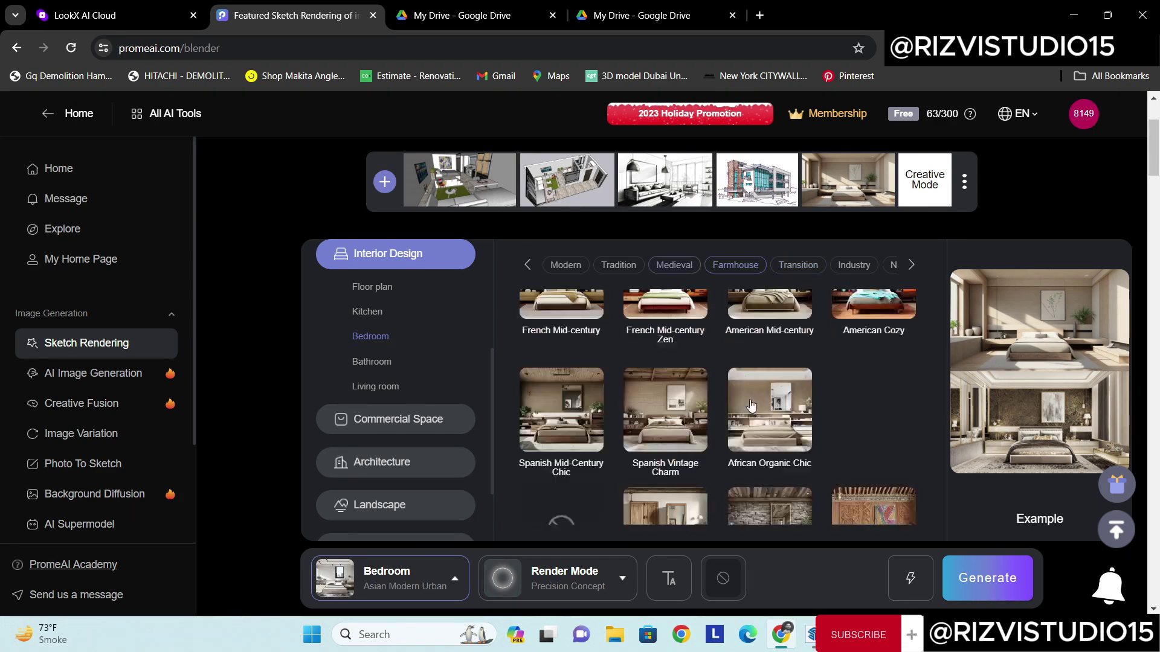
scroll(750, 405, up, 15)
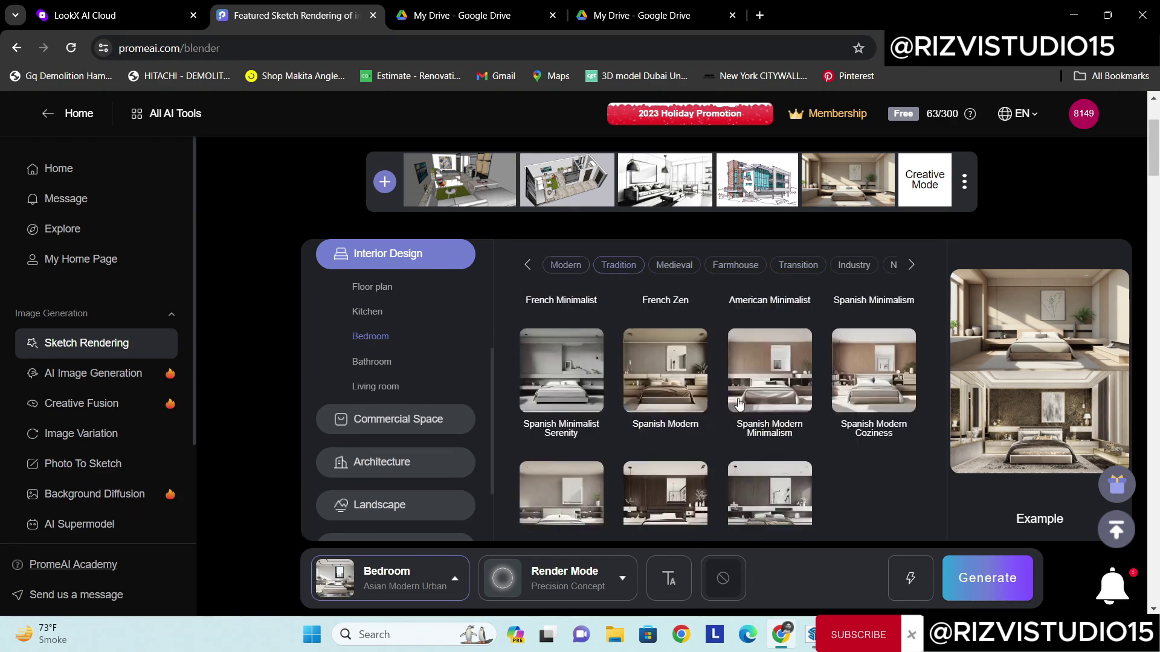
scroll(712, 402, up, 10)
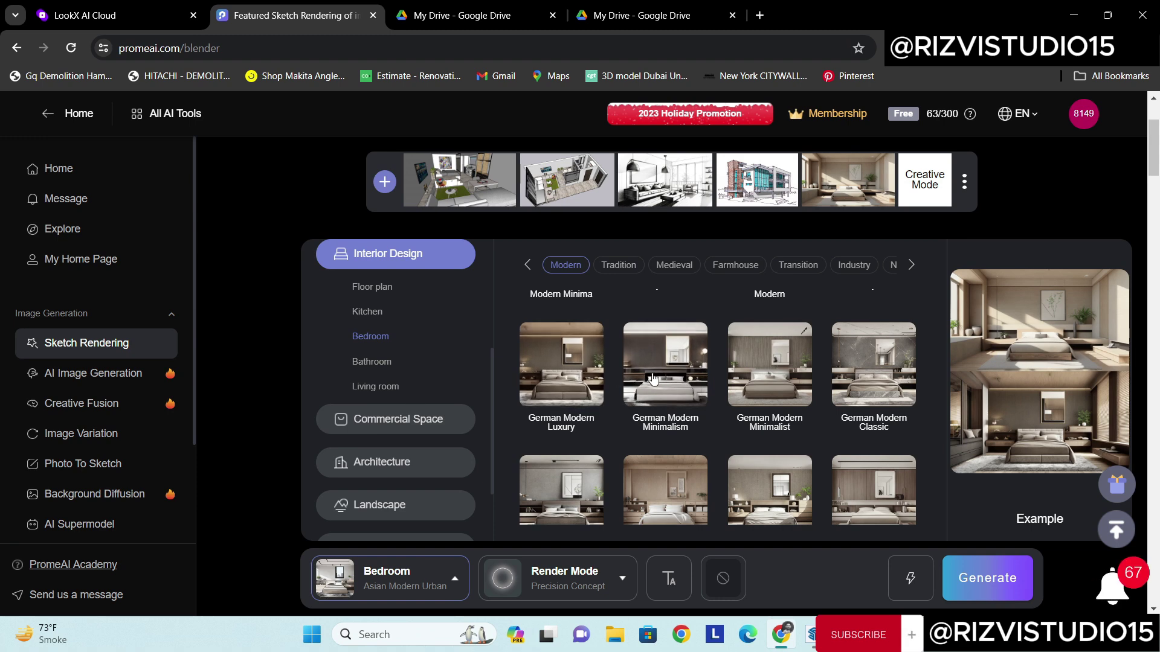
scroll(873, 362, up, 2)
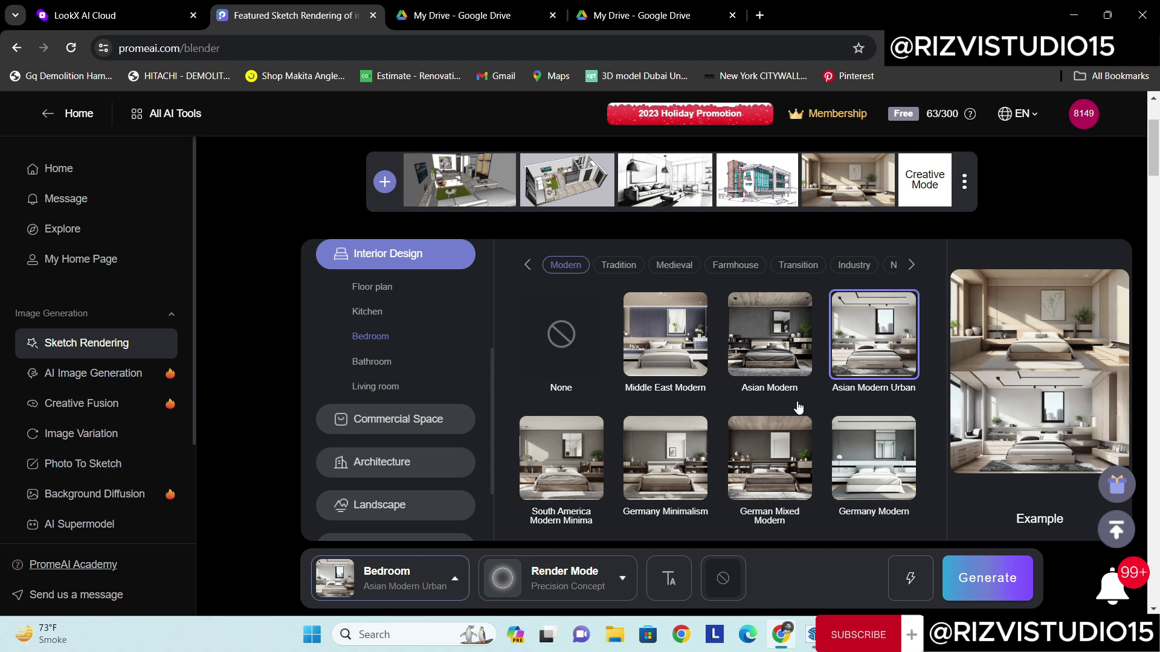
scroll(664, 382, down, 5)
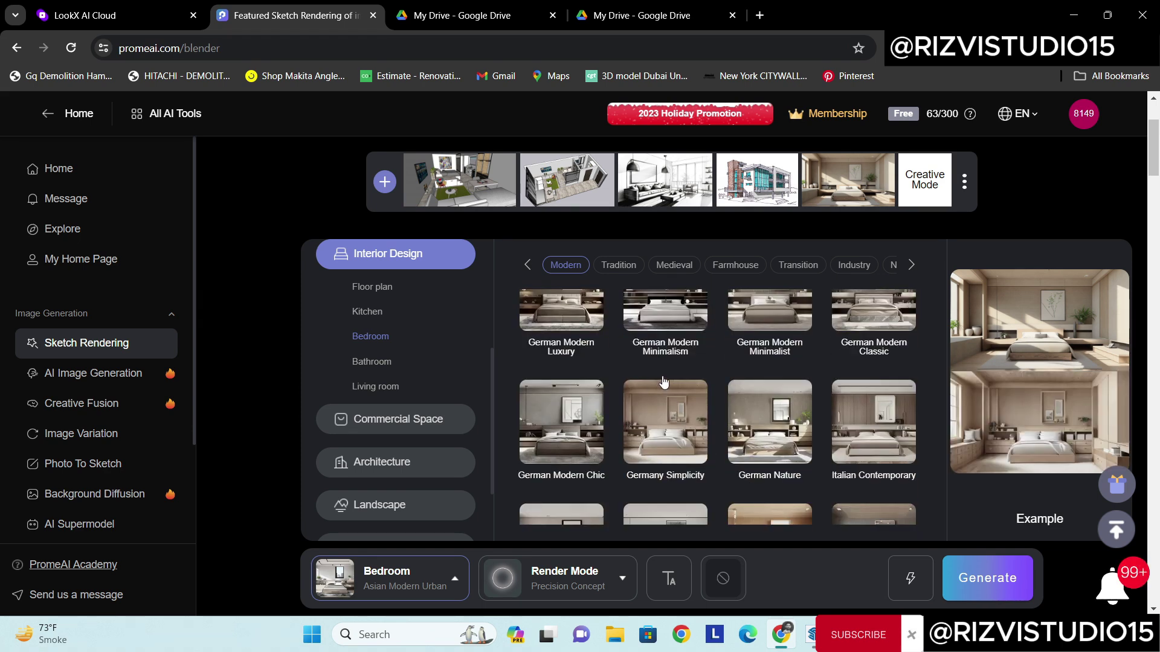
scroll(663, 383, up, 1)
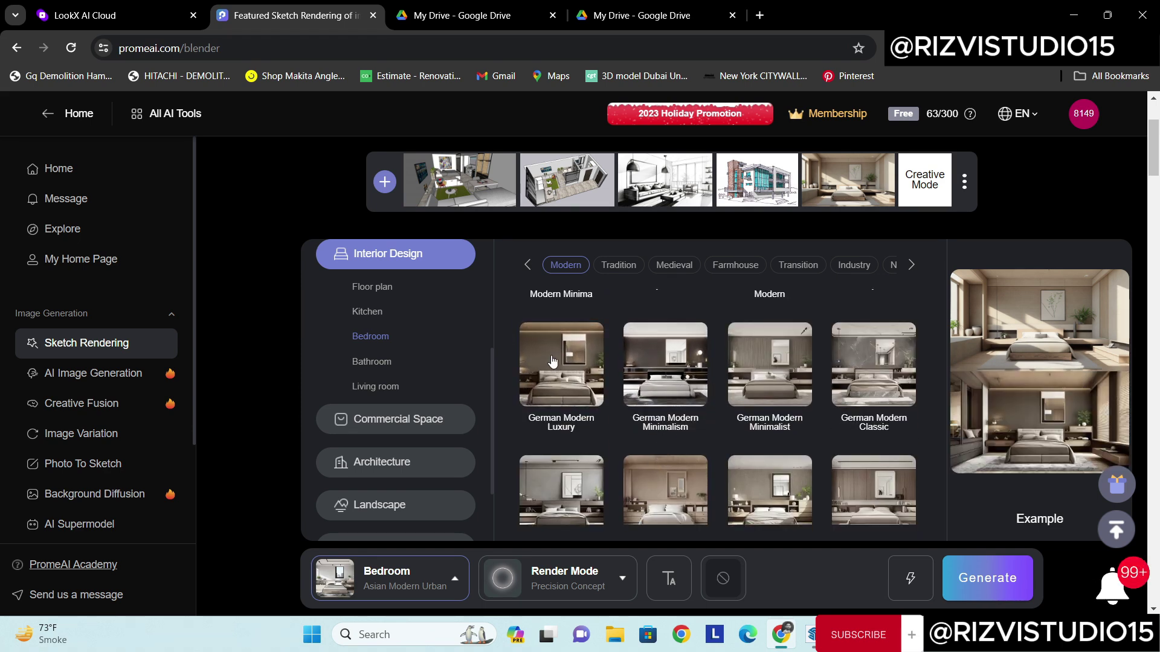
click(555, 365)
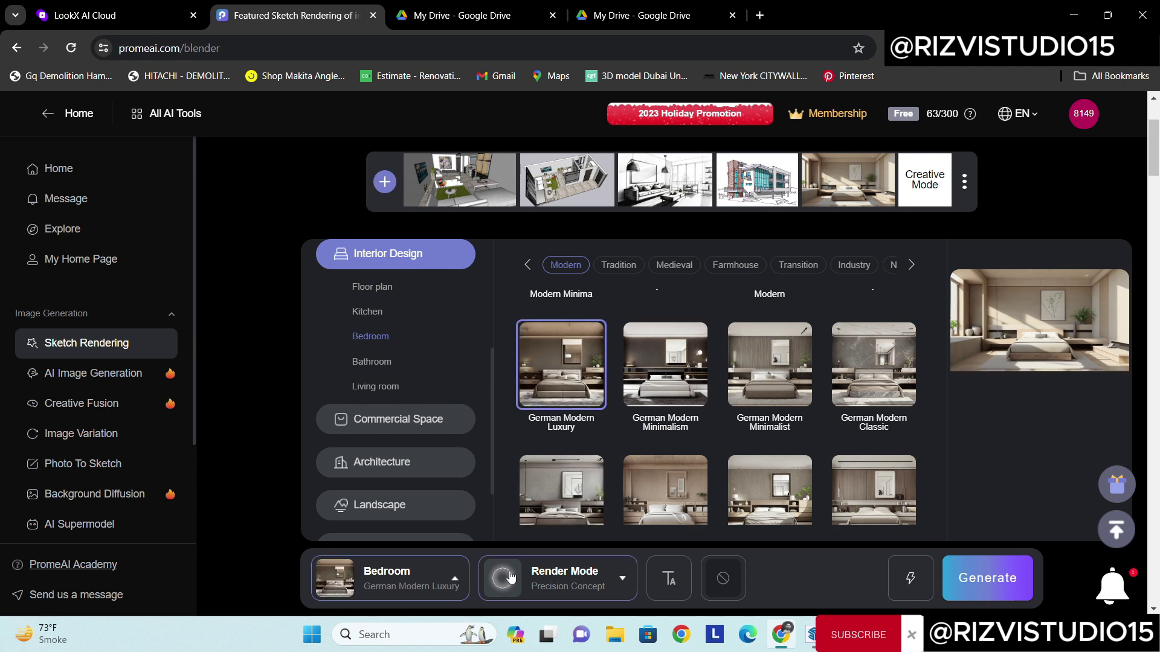
- Browse the render modes from Precise to Depth Concept, keeping Precision Concept selected
click(557, 578)
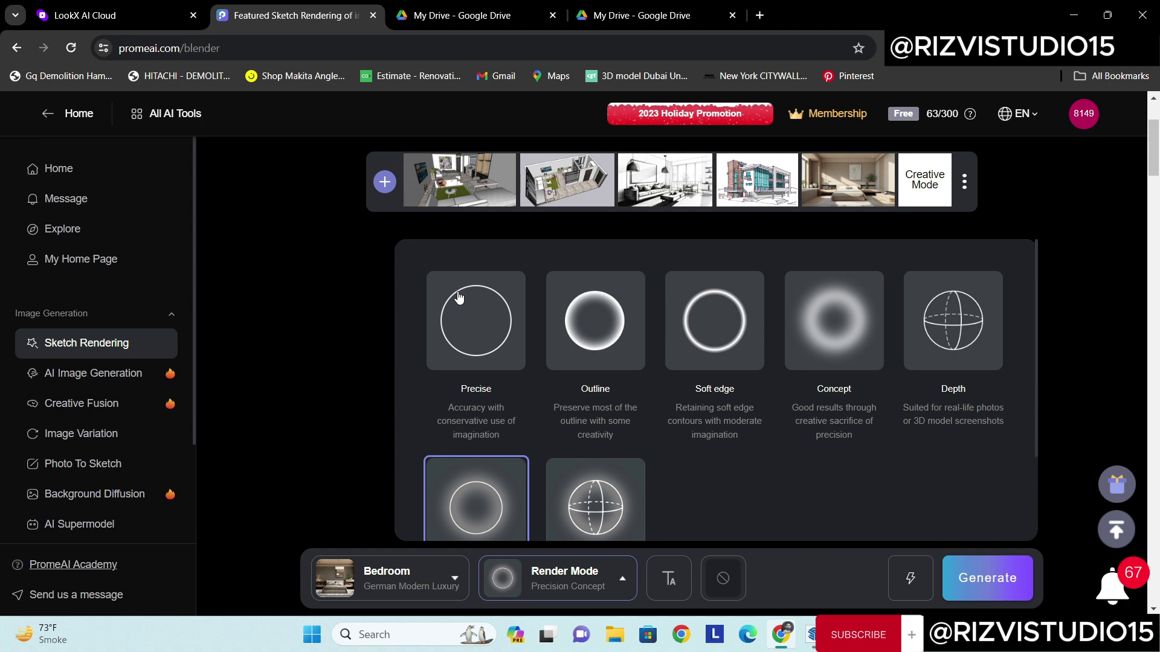
scroll(484, 313, down, 3)
scroll(517, 389, up, 1)
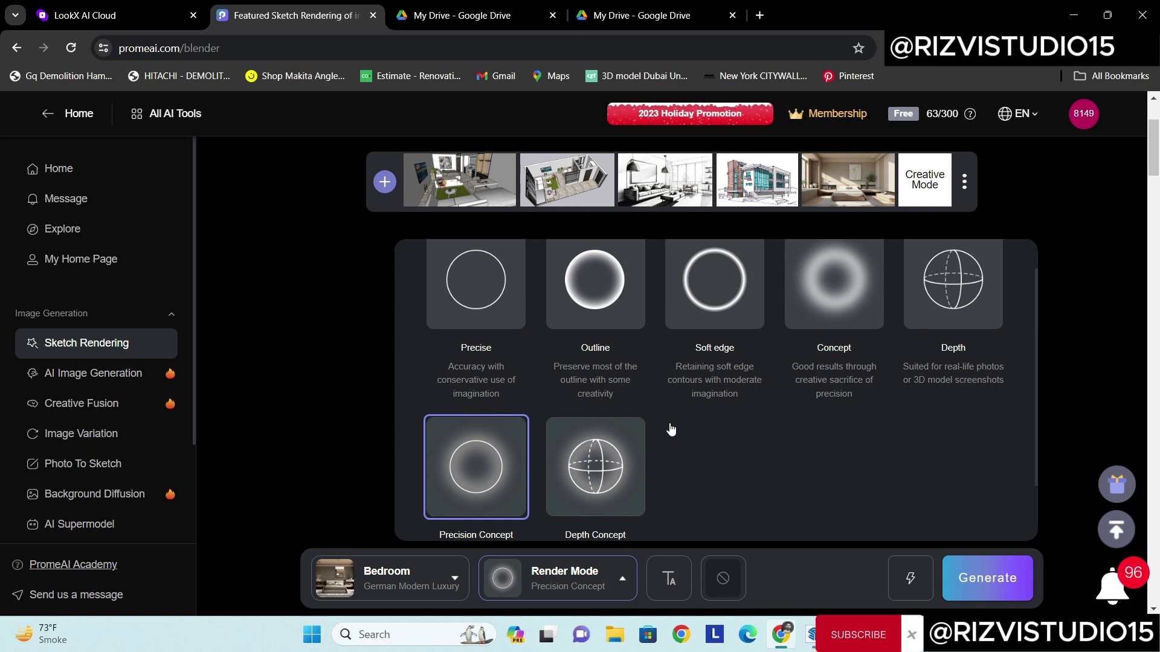
scroll(714, 393, down, 1)
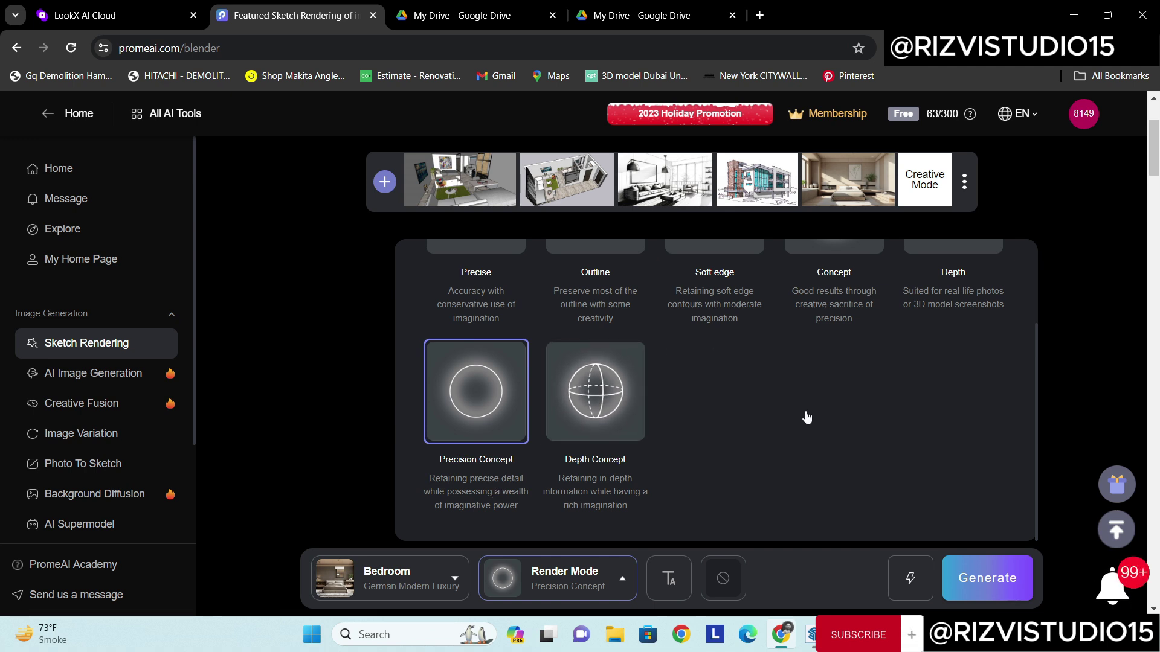
scroll(784, 393, up, 2)
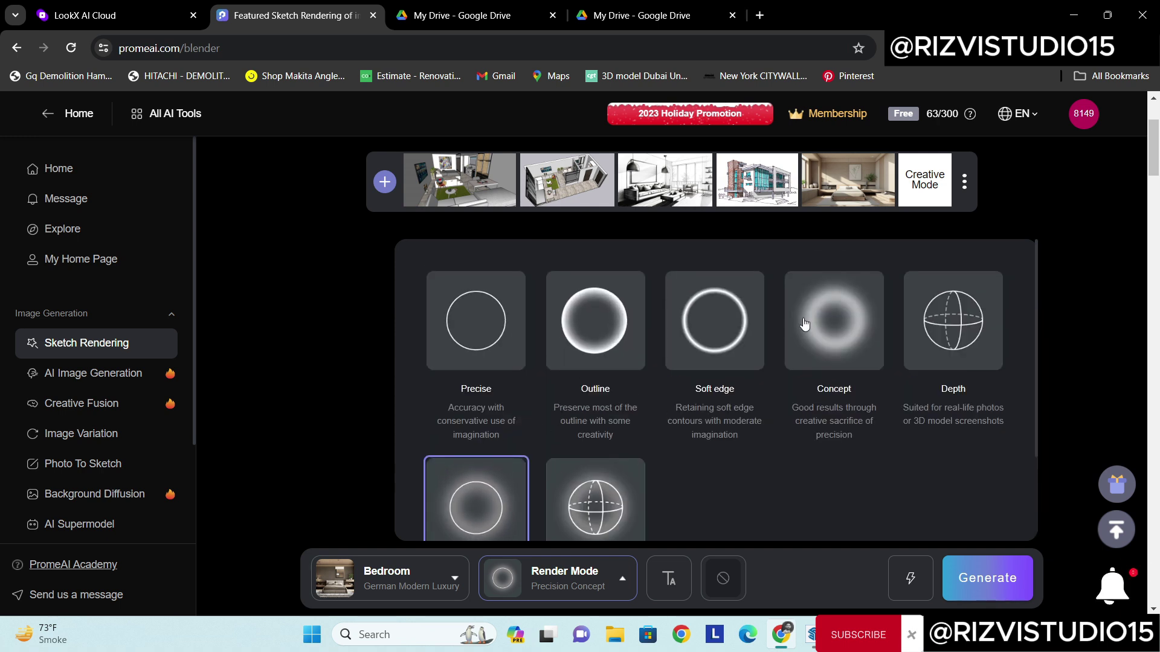
scroll(738, 362, down, 1)
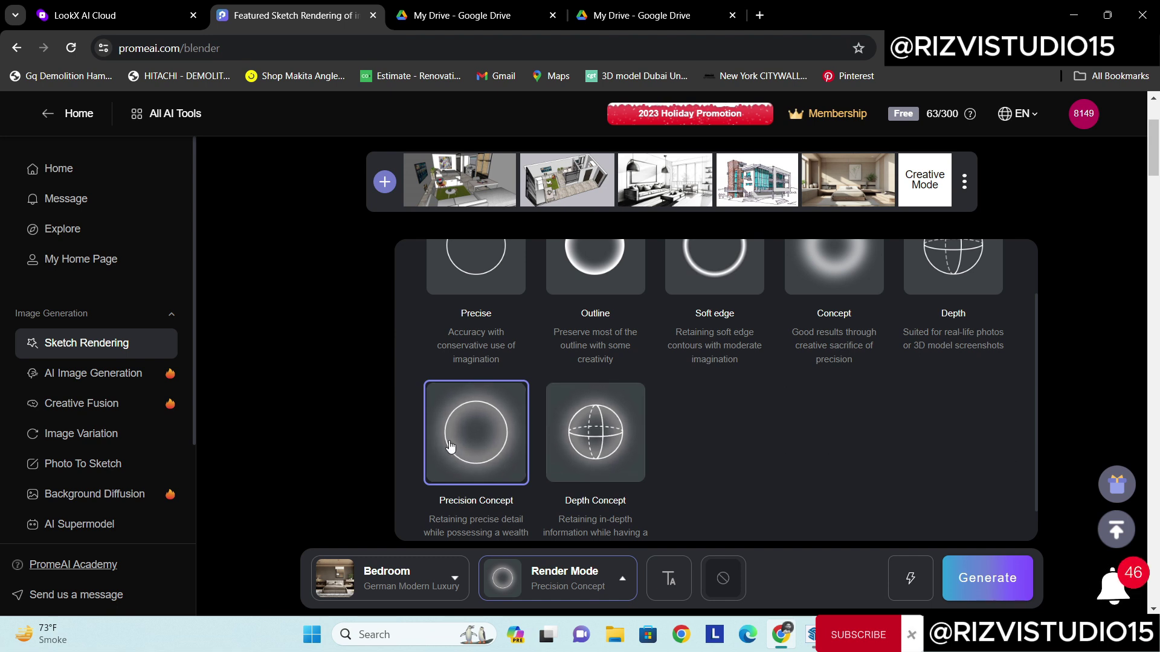
- Leave the text prompts empty and generate German Modern Luxury renders of the apartment sketch
click(672, 587)
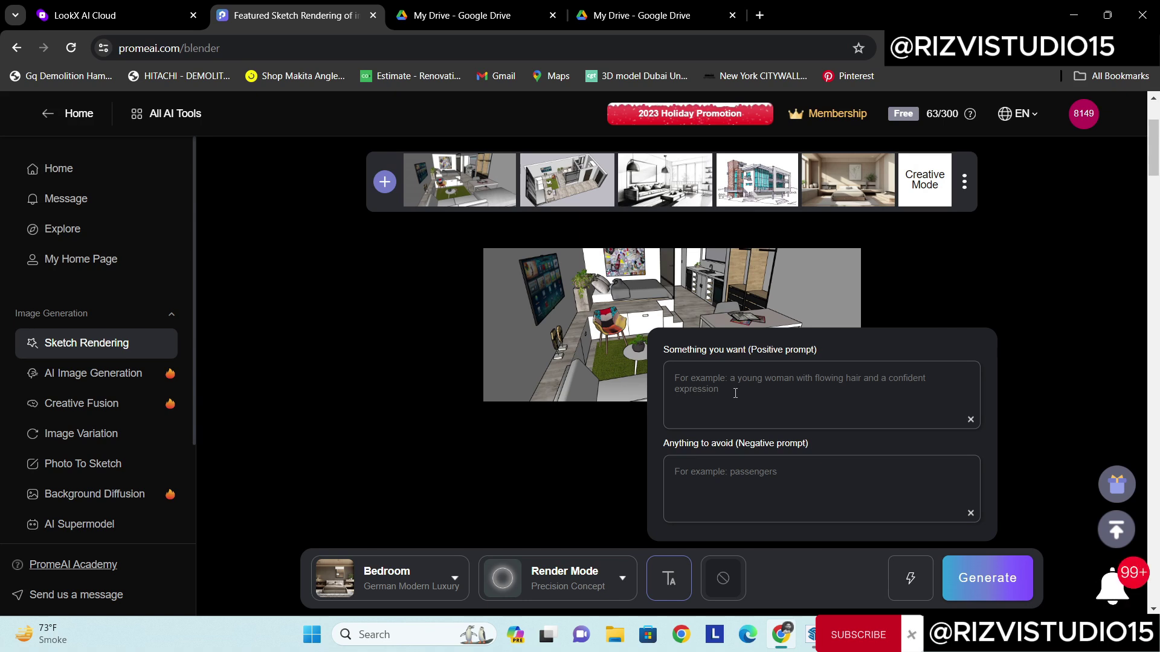
click(732, 392)
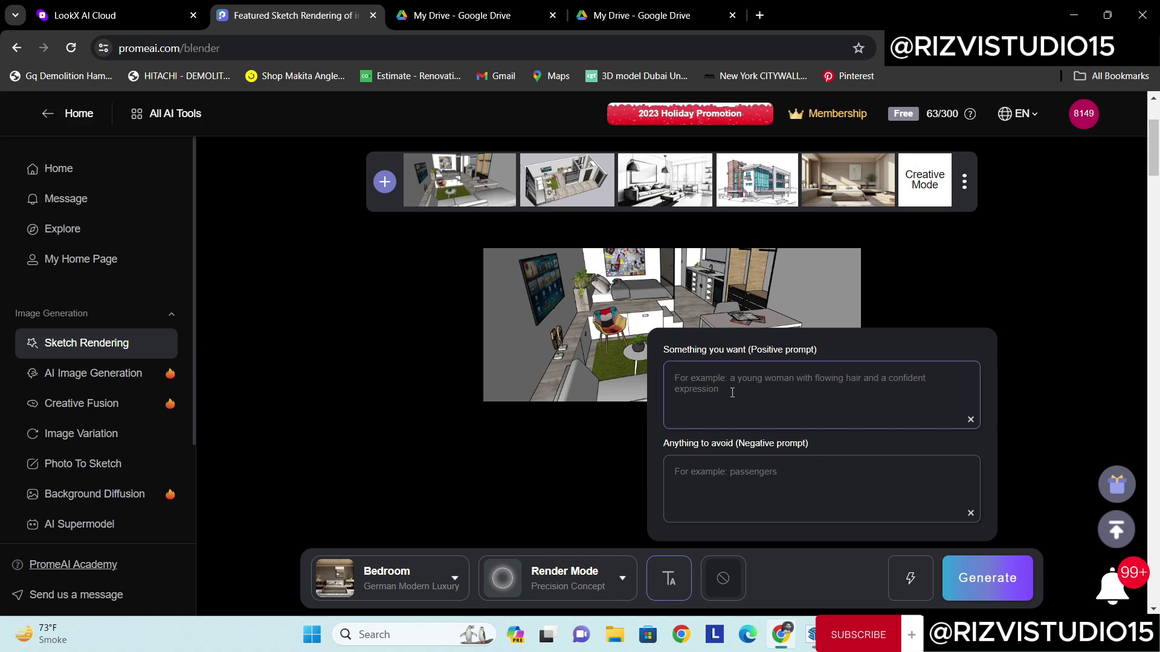
text(wo)
key(BackSpace)
key(BackSpace)
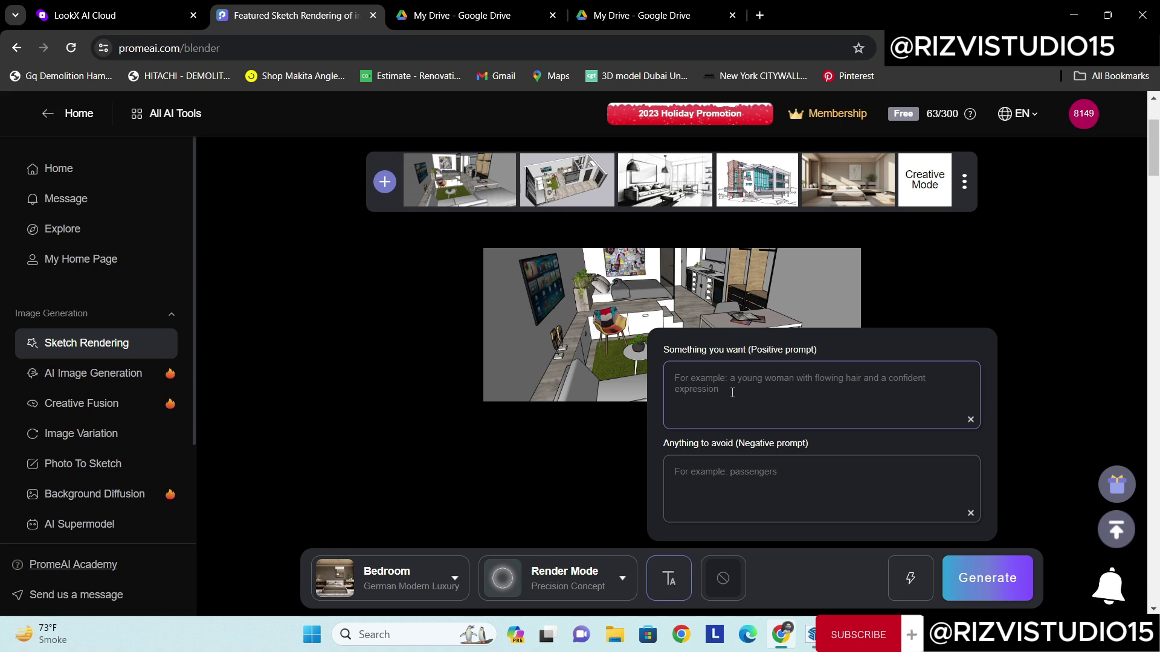
click(601, 439)
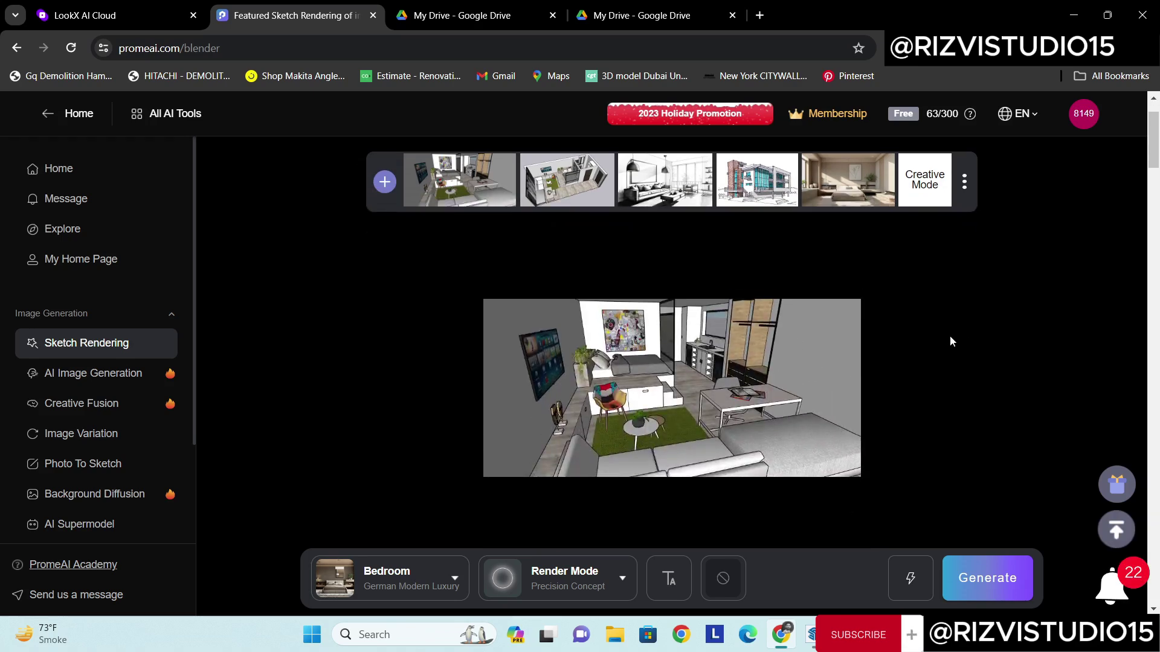
click(987, 578)
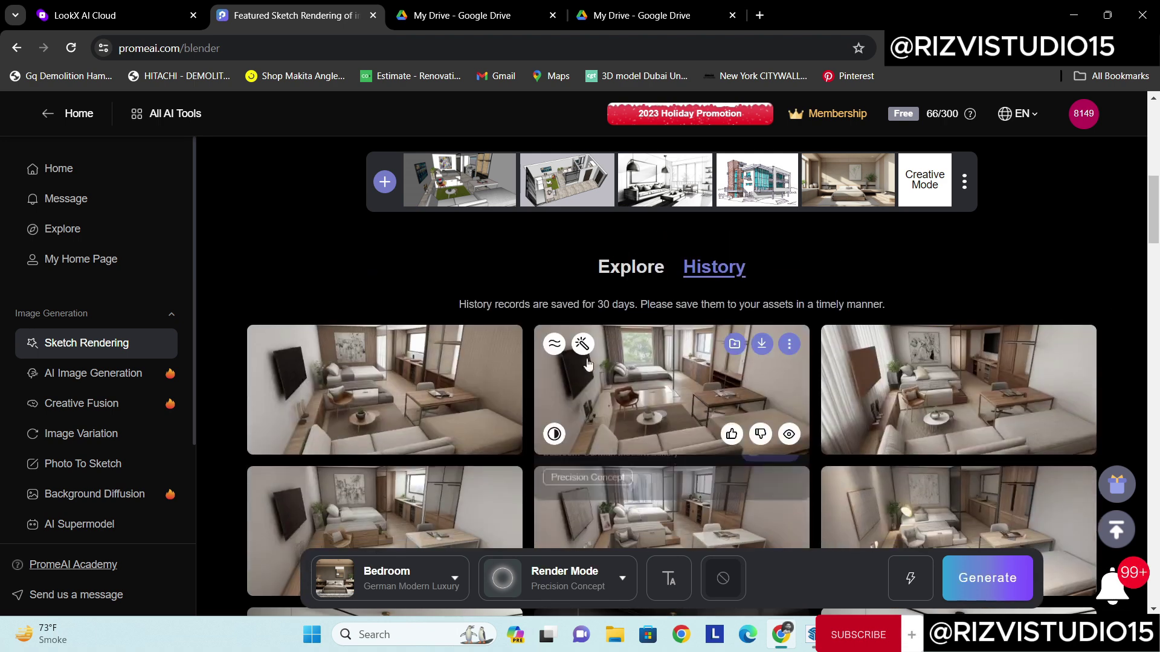
- Preview the first new apartment render beside its sketch and step through the next two
click(320, 375)
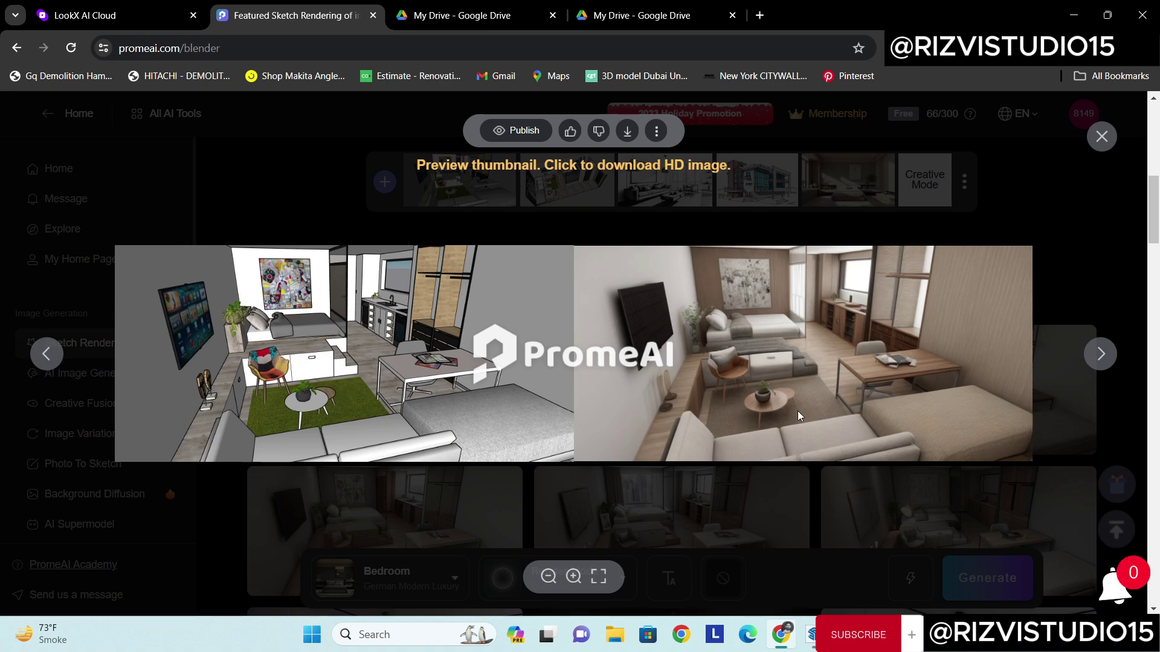
click(1113, 359)
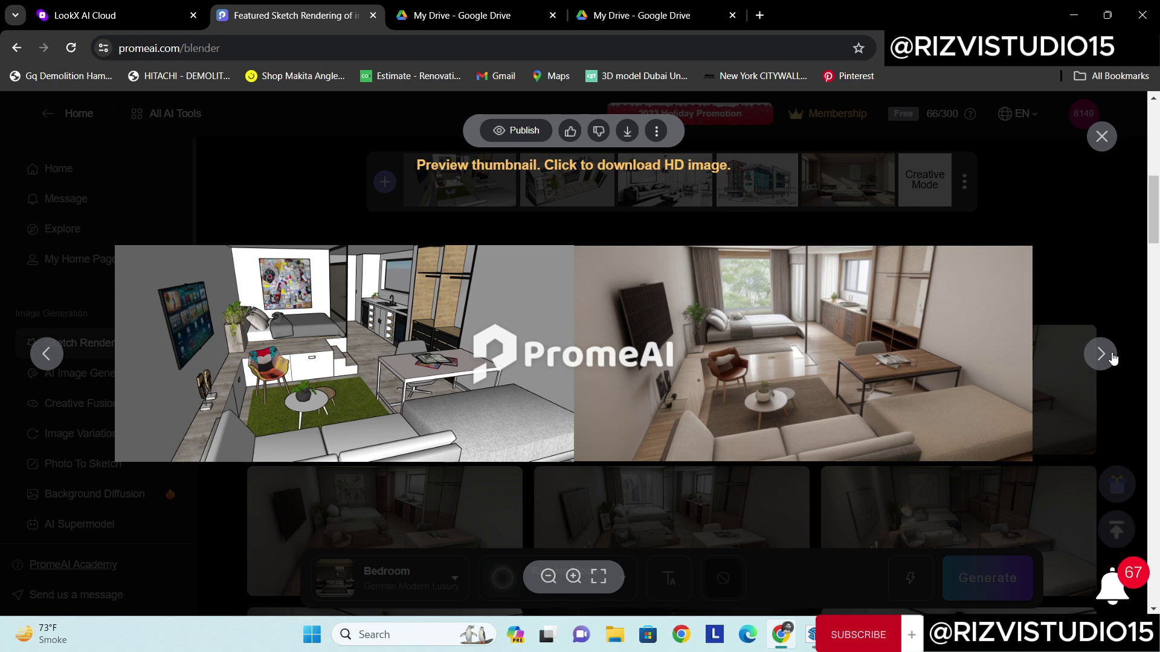
click(1113, 358)
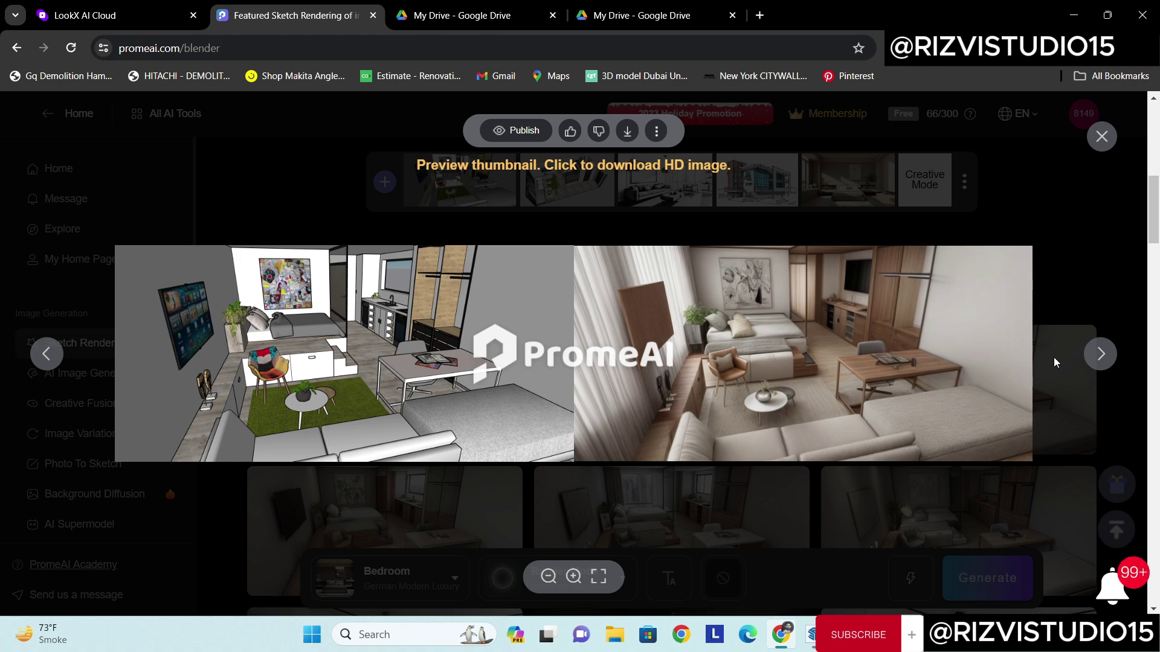
click(1096, 278)
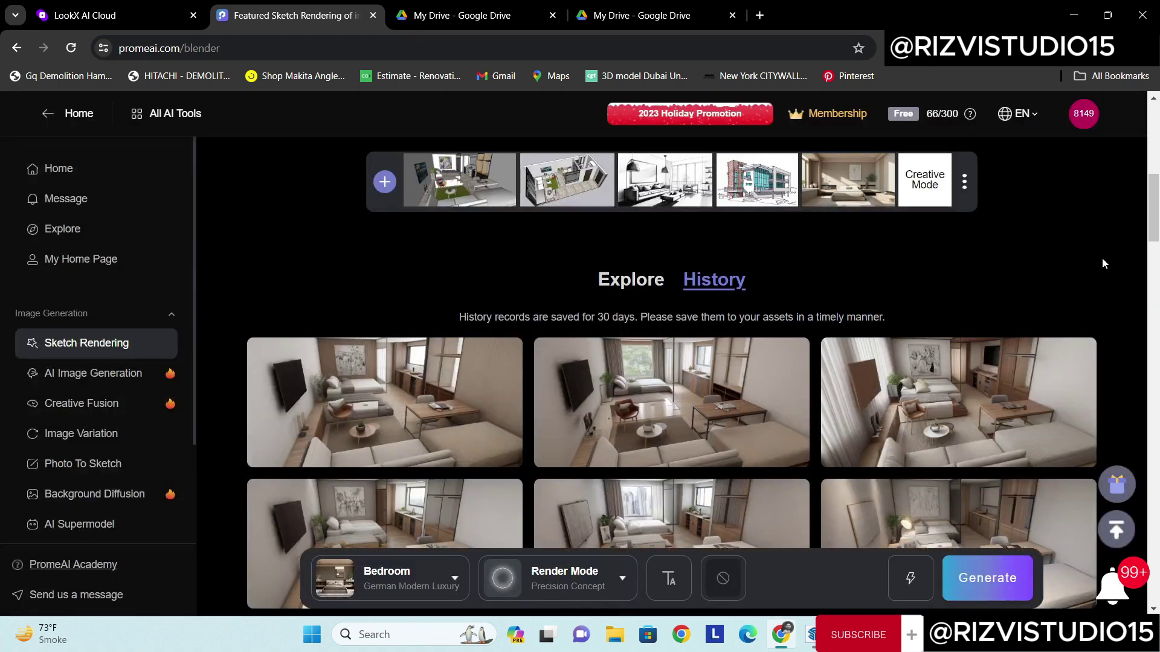
scroll(1103, 263, down, 1)
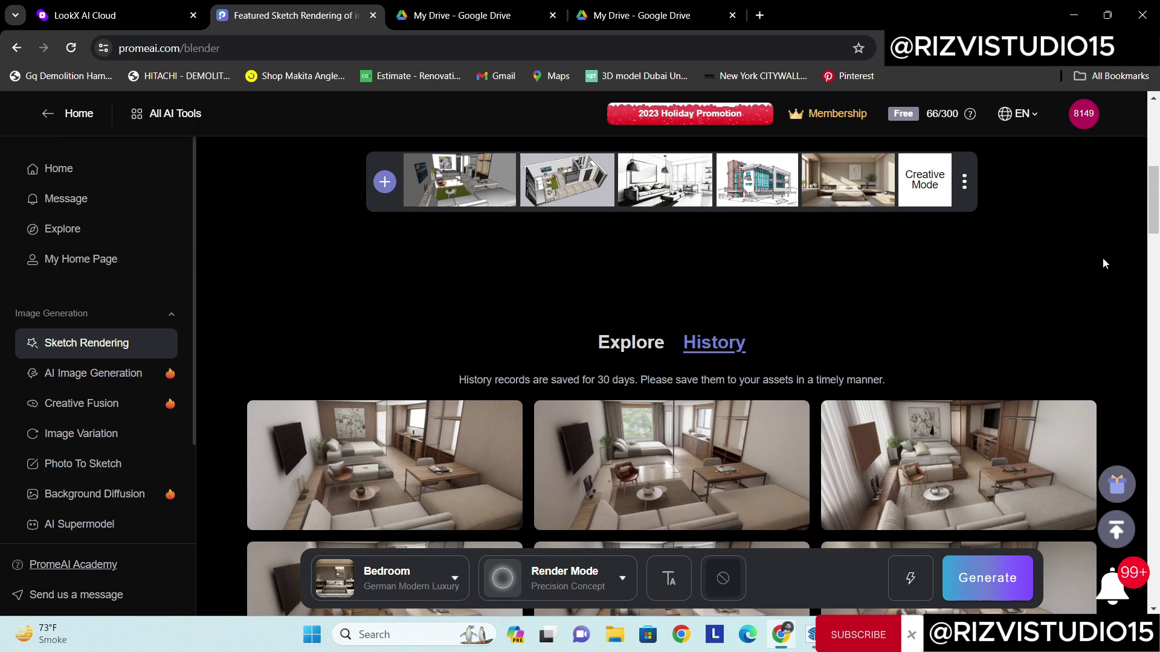
scroll(1103, 264, down, 2)
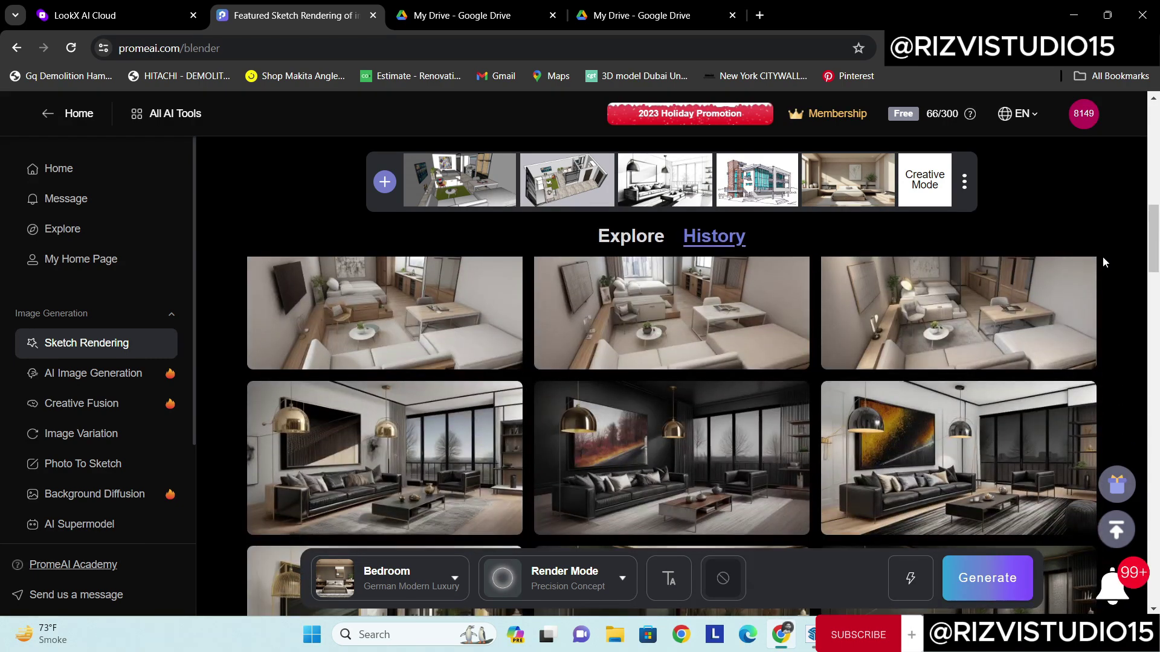
scroll(1102, 261, down, 6)
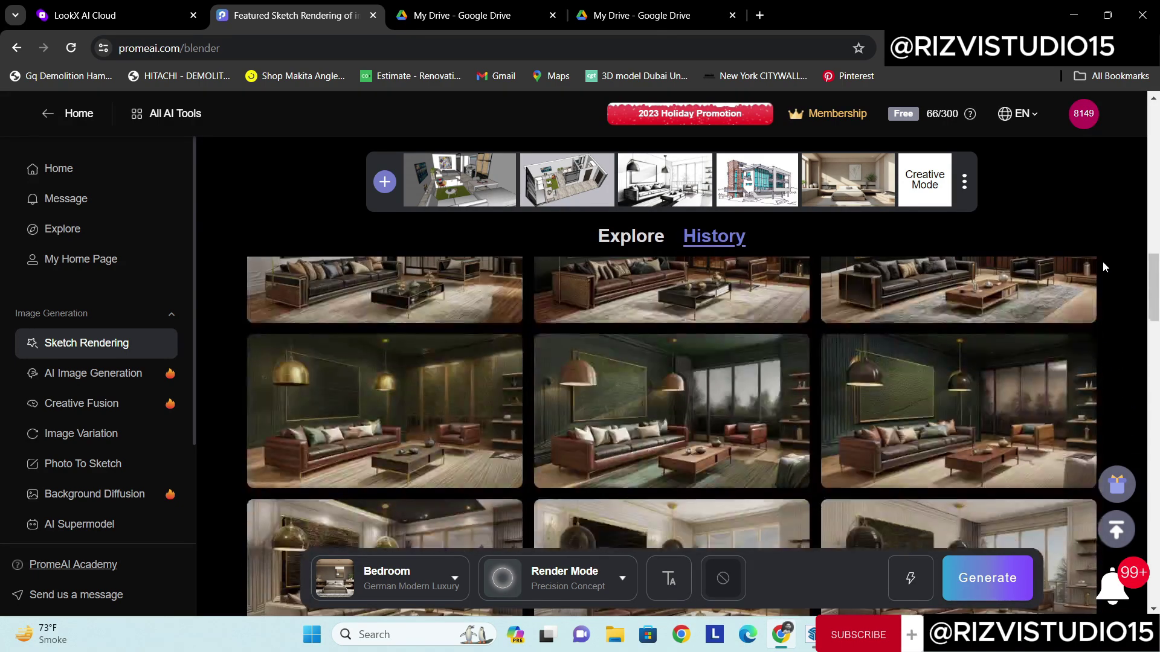
scroll(1103, 261, down, 8)
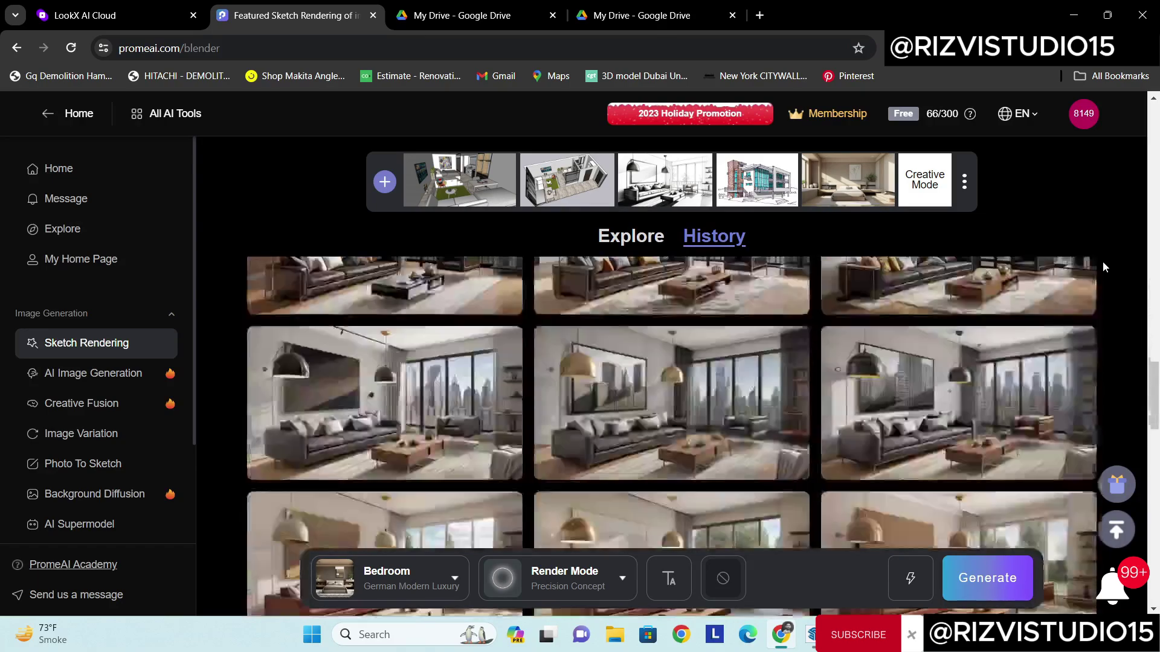
scroll(1103, 261, down, 8)
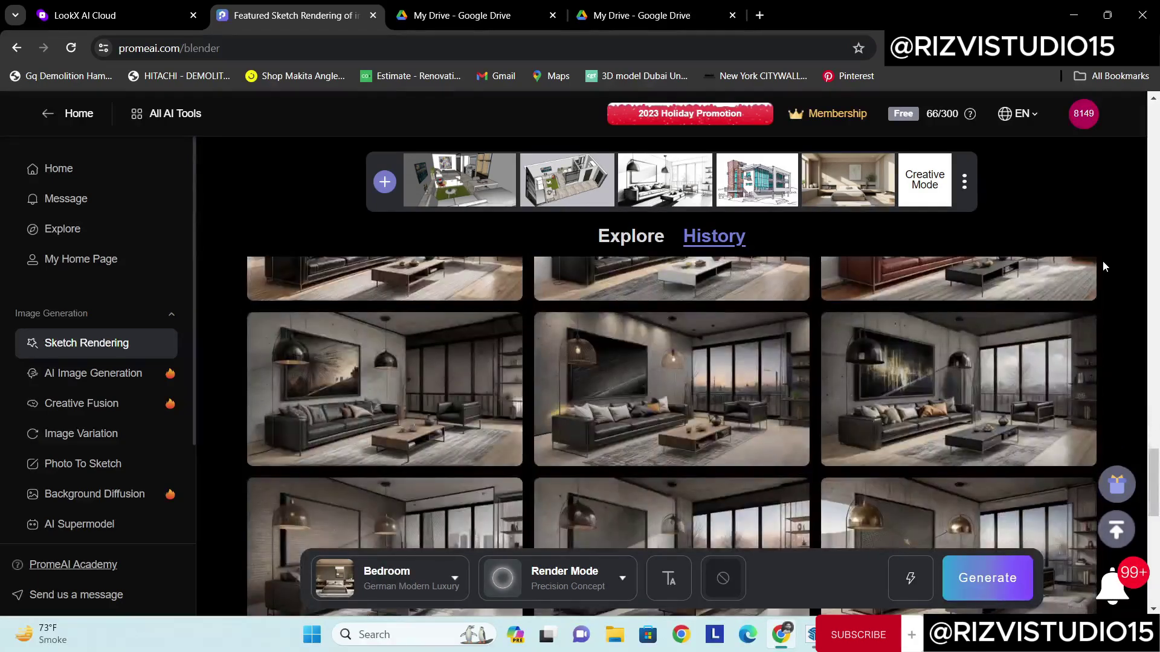
scroll(1103, 260, up, 5)
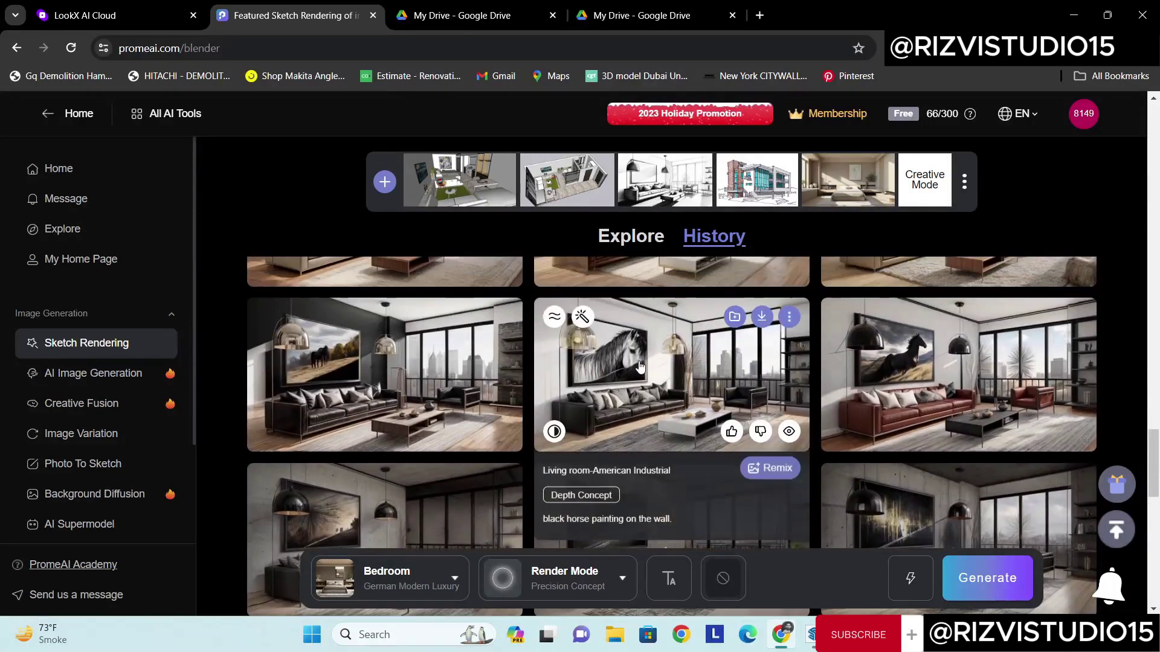
click(640, 367)
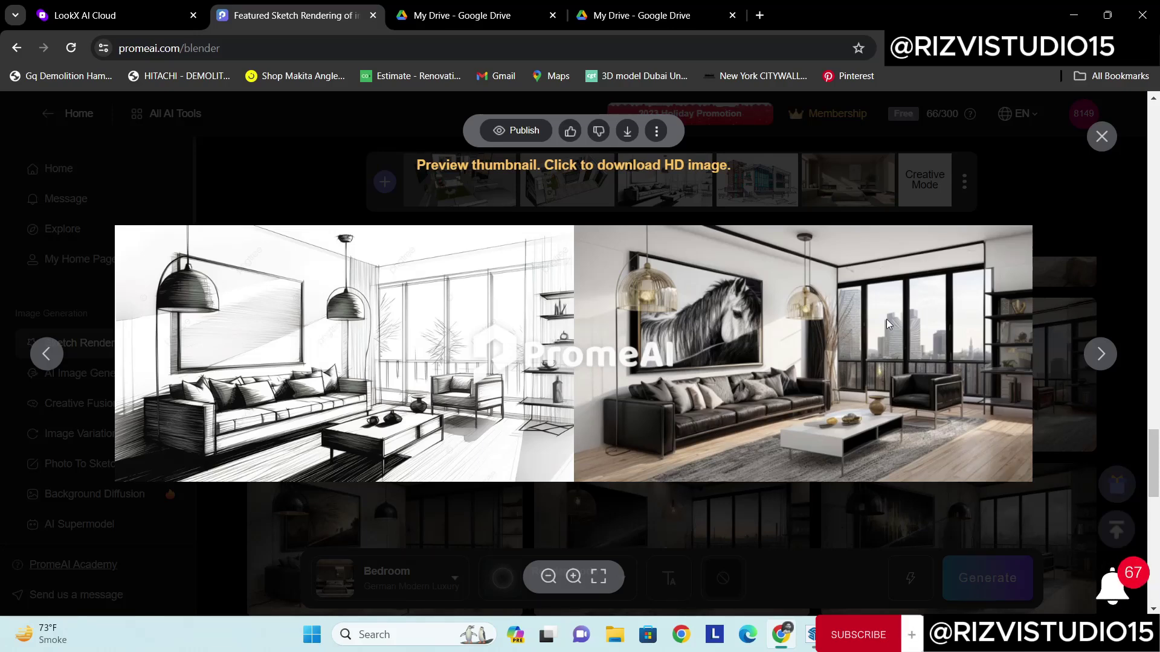
click(1121, 217)
scroll(695, 362, down, 1)
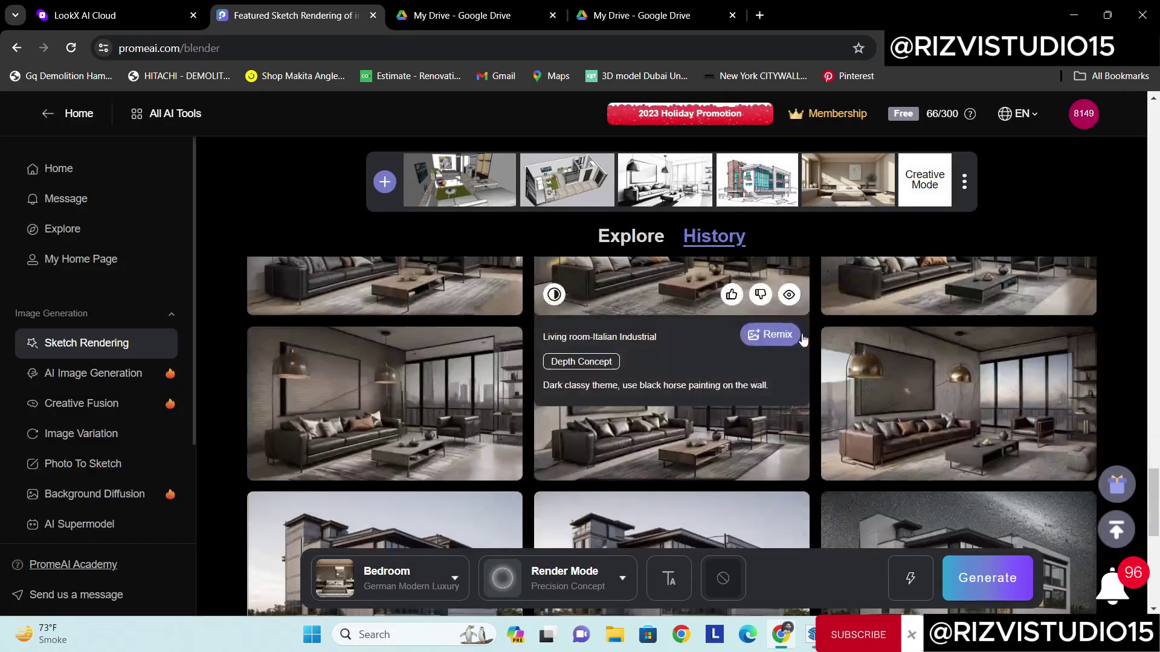
- Preview two building renders from History beside their sketches, closing each preview
scroll(829, 332, down, 1)
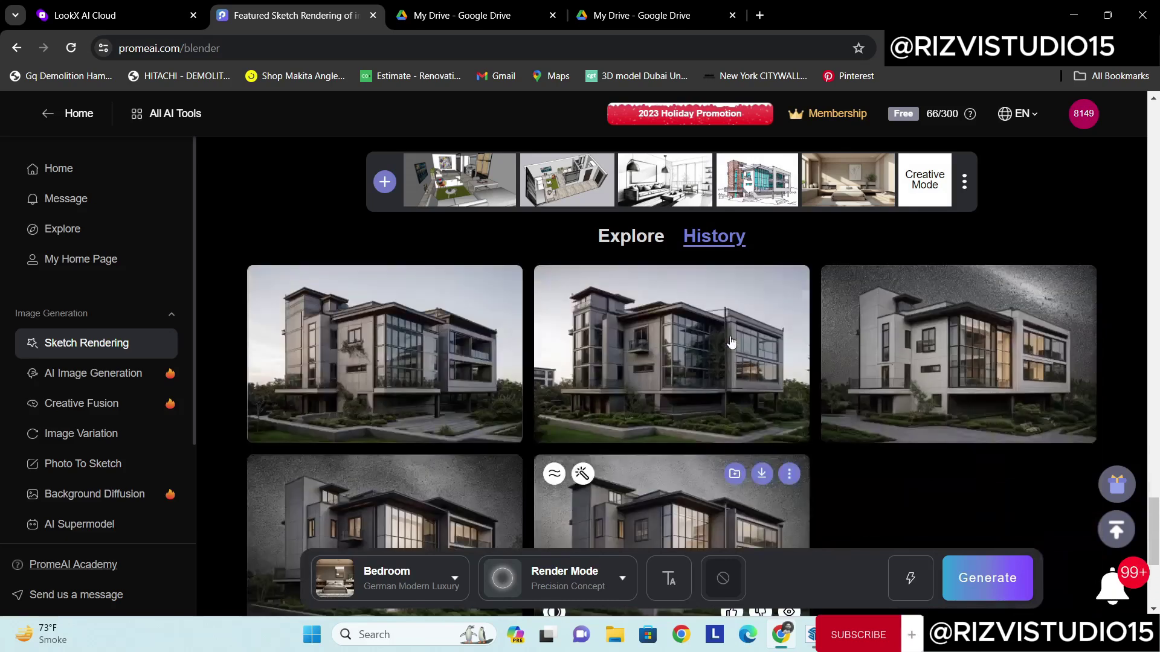
click(400, 369)
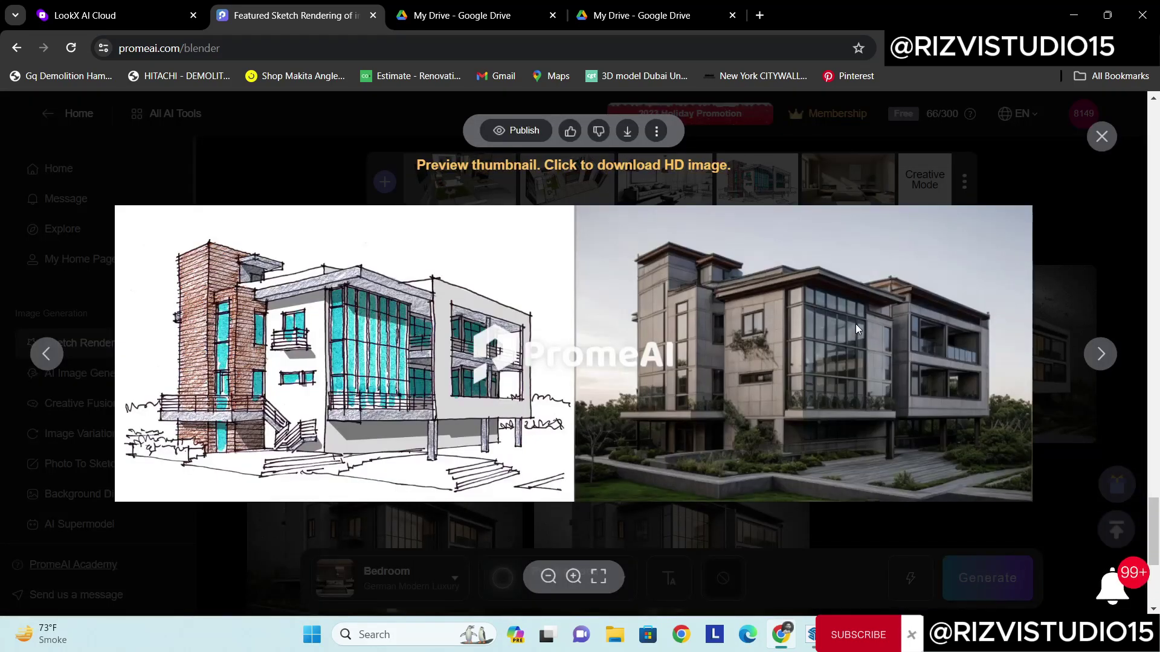
click(1099, 251)
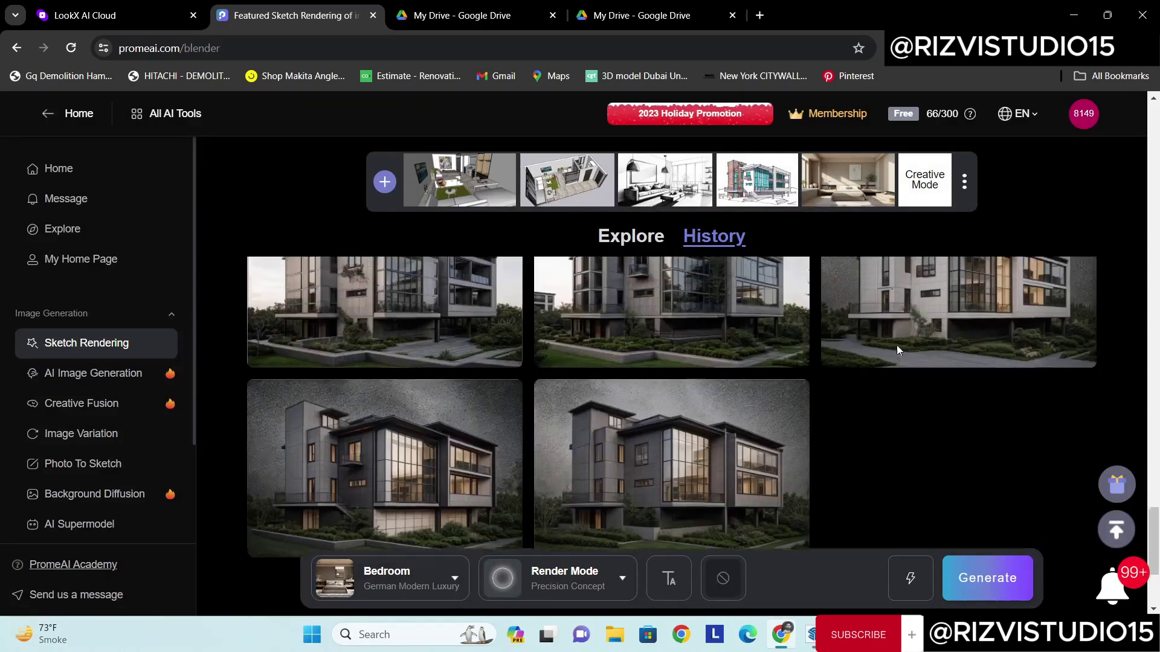
scroll(923, 472, up, 3)
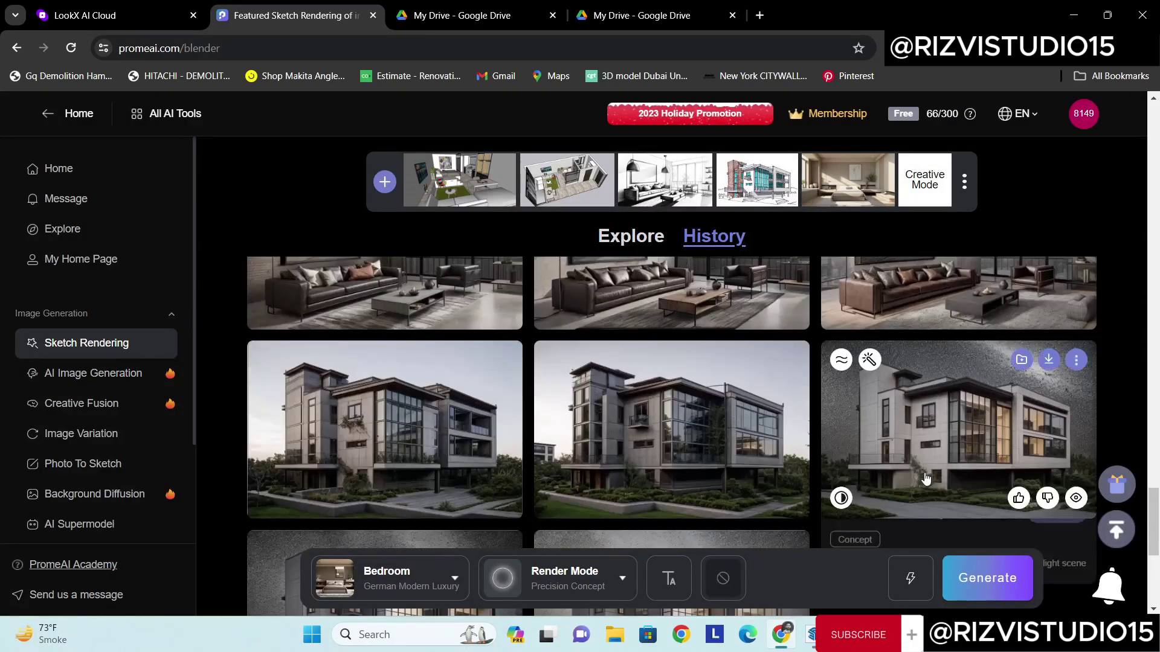
click(708, 412)
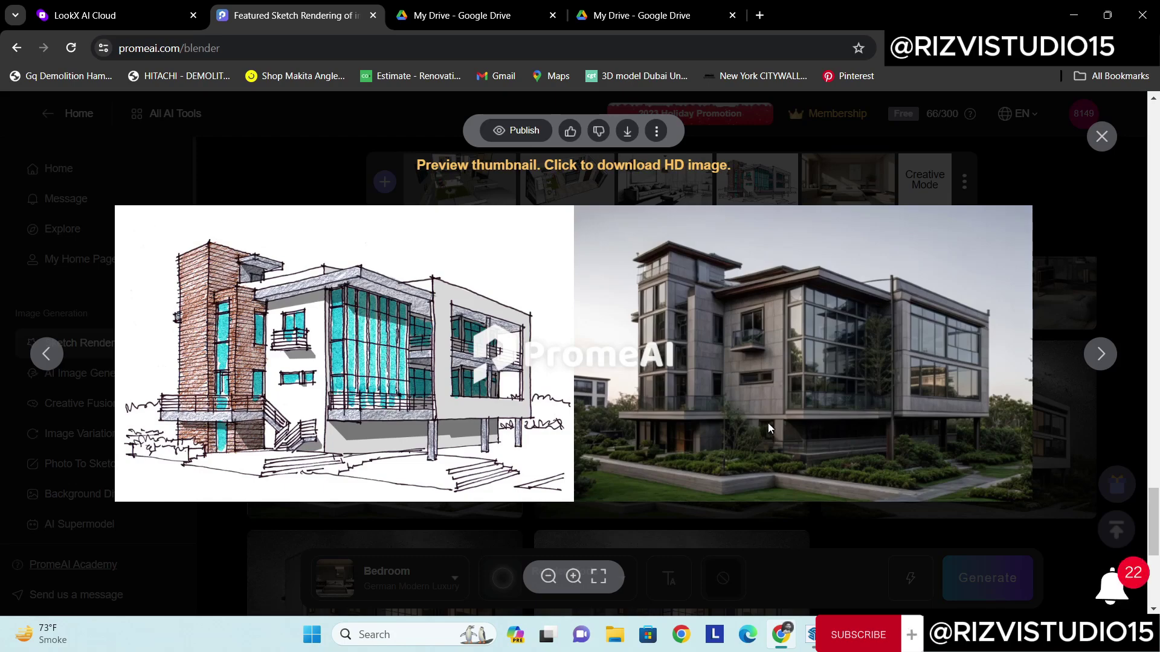
click(1121, 254)
- Scroll back up to the top of the Sketch Rendering page
scroll(731, 317, up, 10)
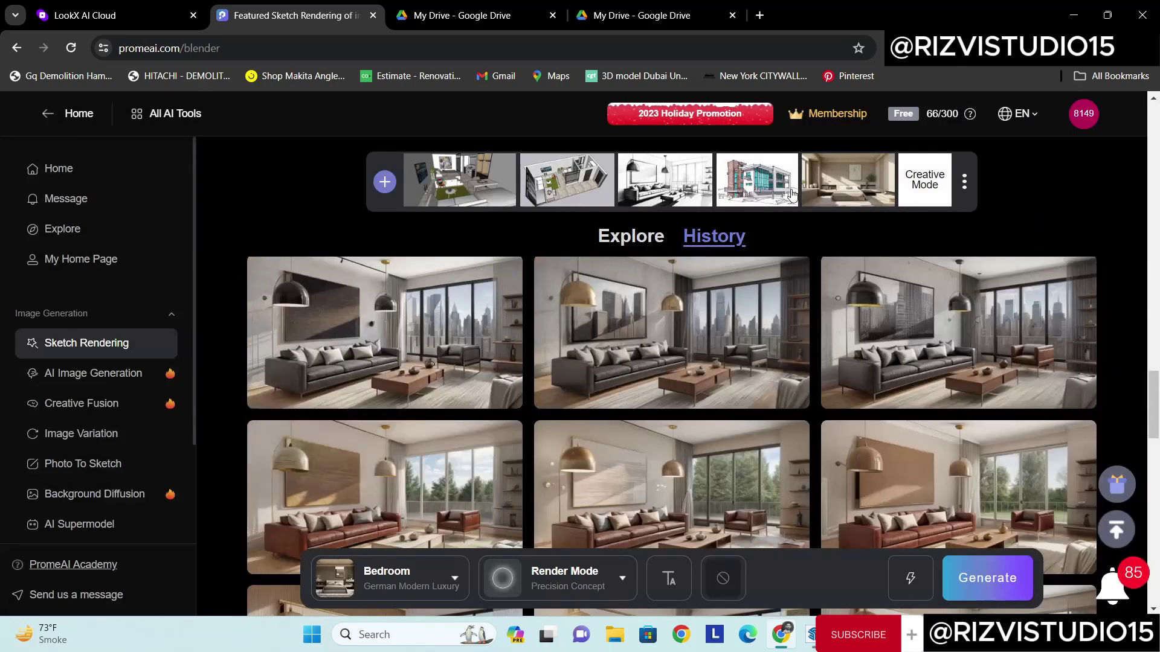
scroll(553, 366, up, 8)
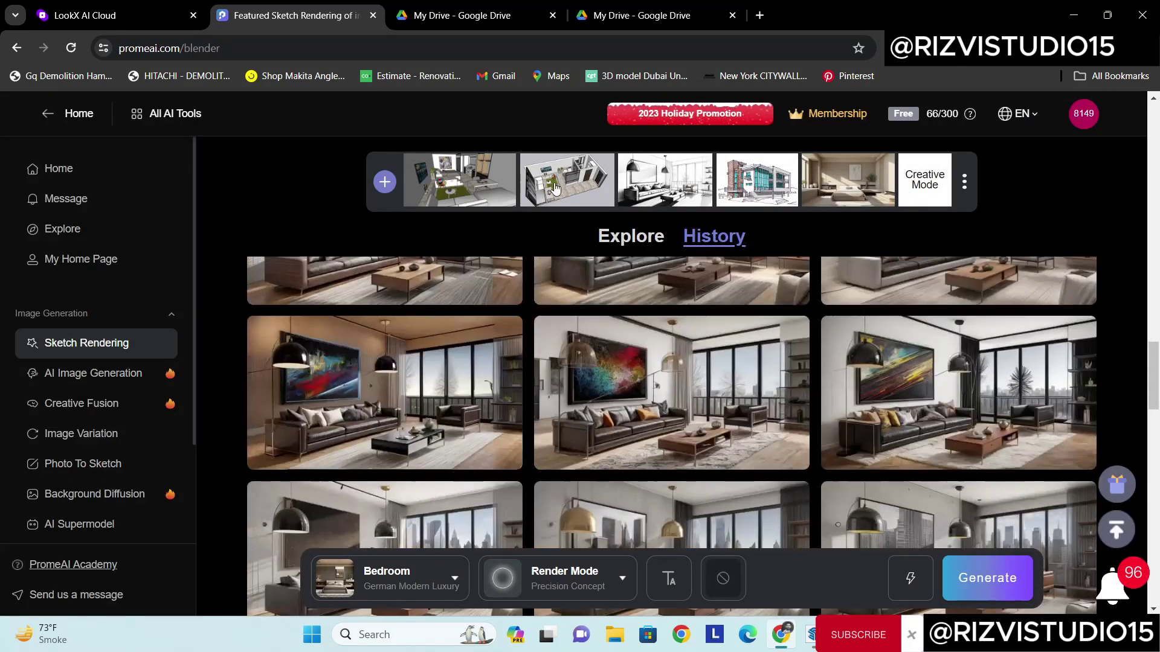
scroll(553, 366, up, 10)
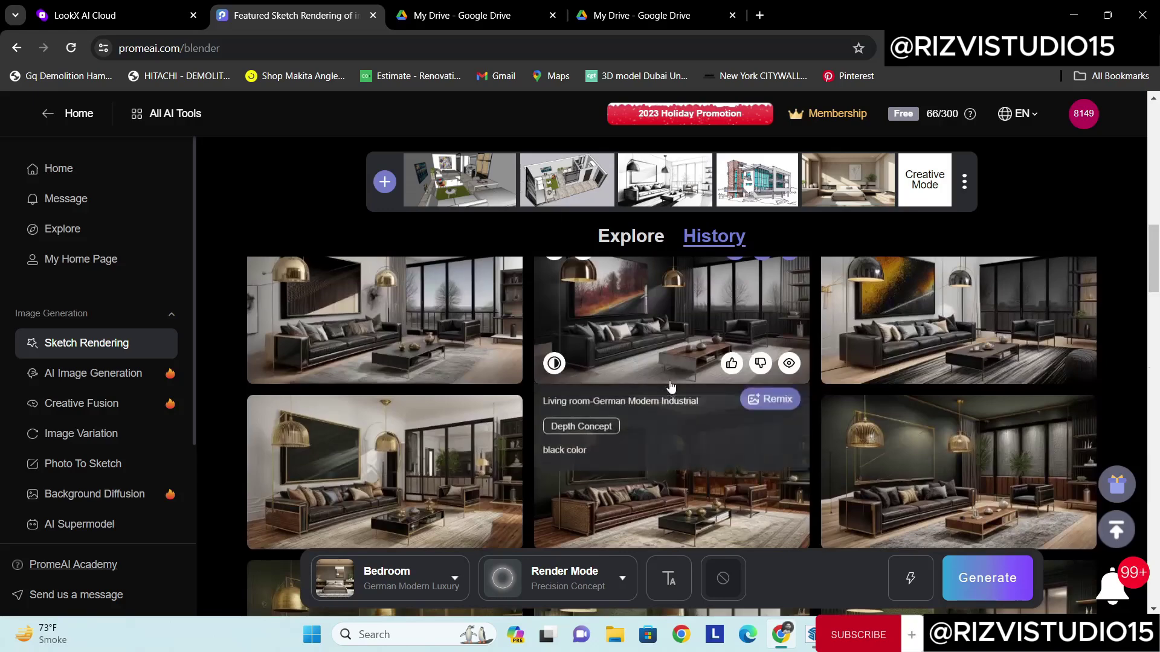
scroll(673, 383, up, 8)
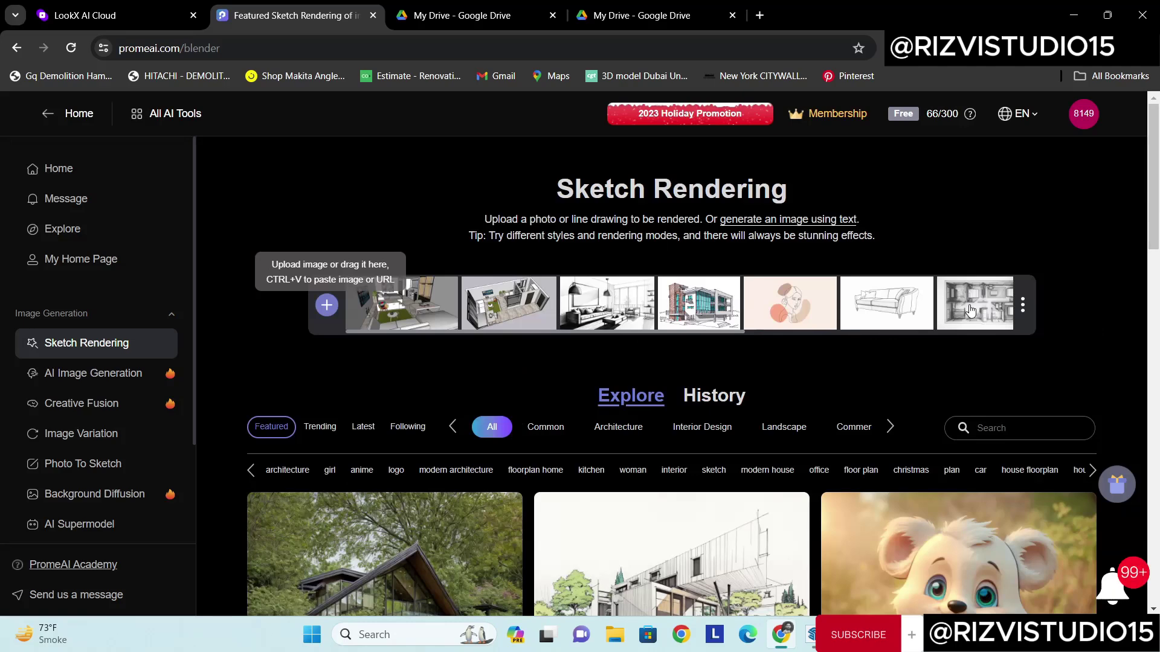
- Load the grayscale floor plan with Floor plan – Modern Minimal style and Precision Concept mode
click(968, 310)
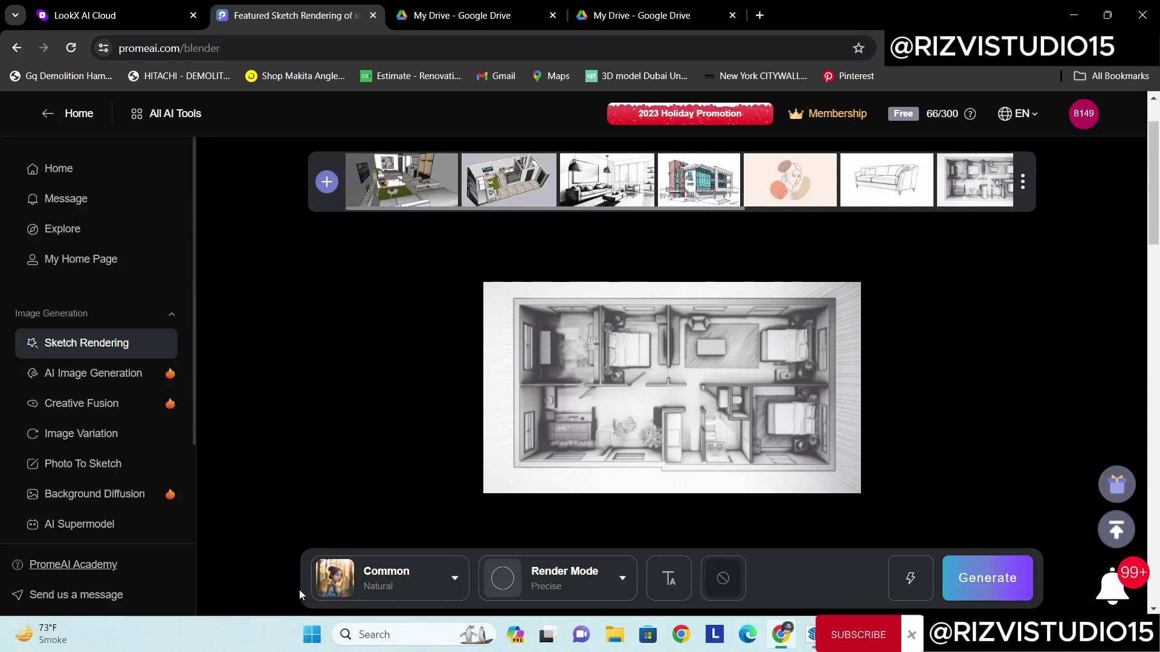
click(374, 579)
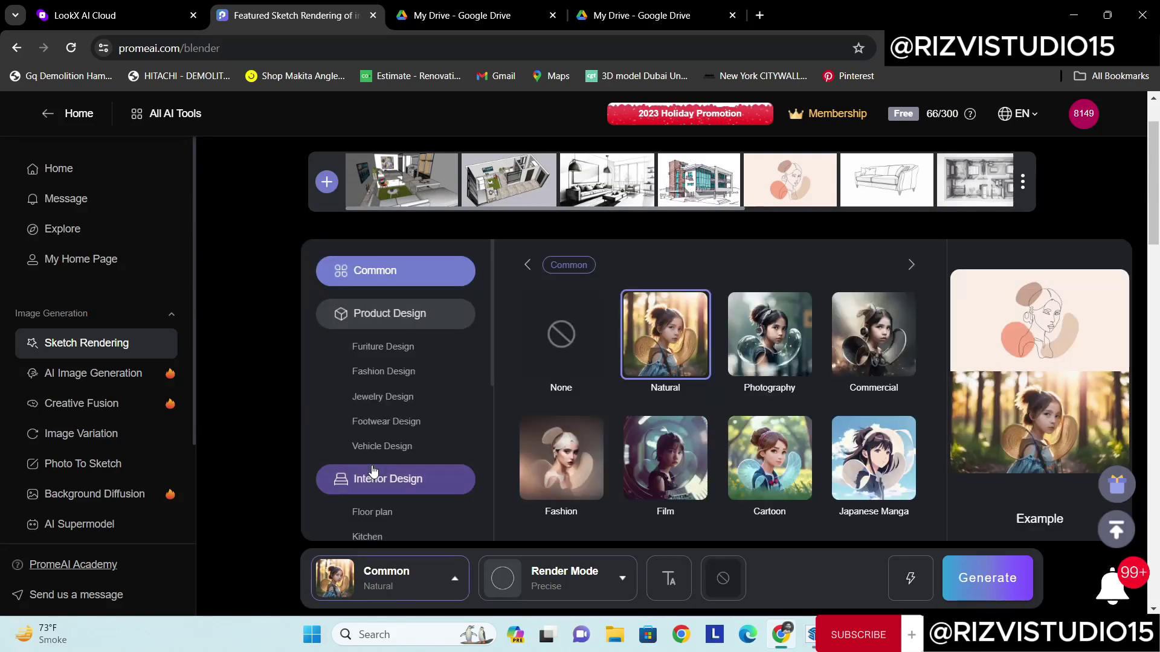
click(373, 513)
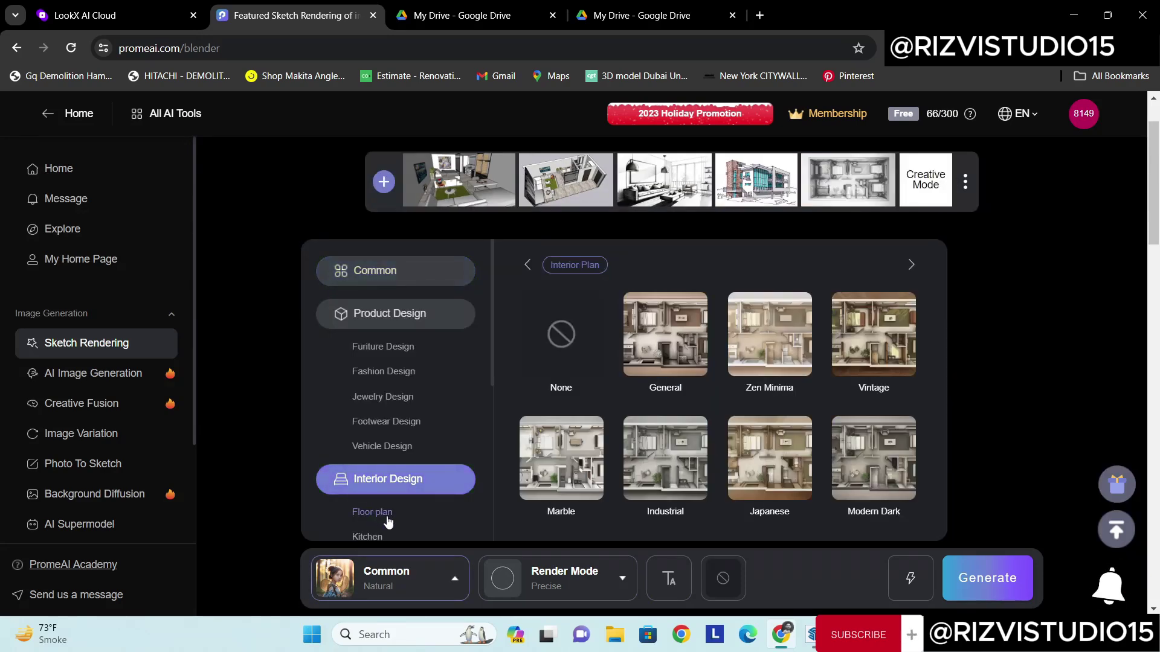
scroll(842, 384, down, 3)
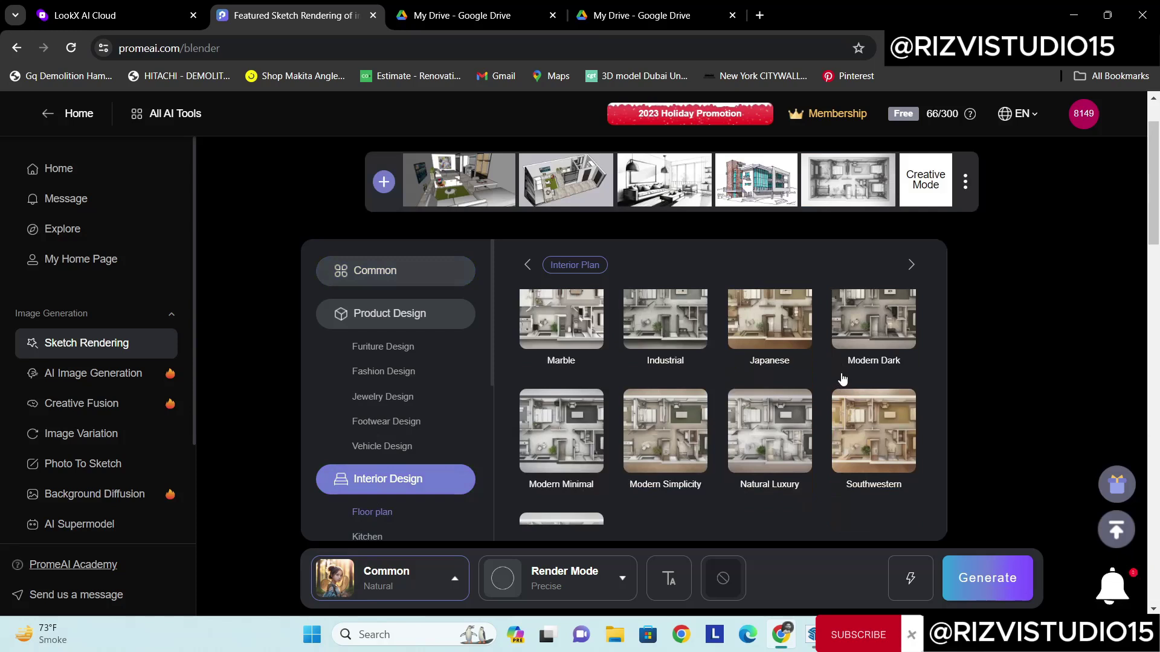
scroll(842, 379, down, 2)
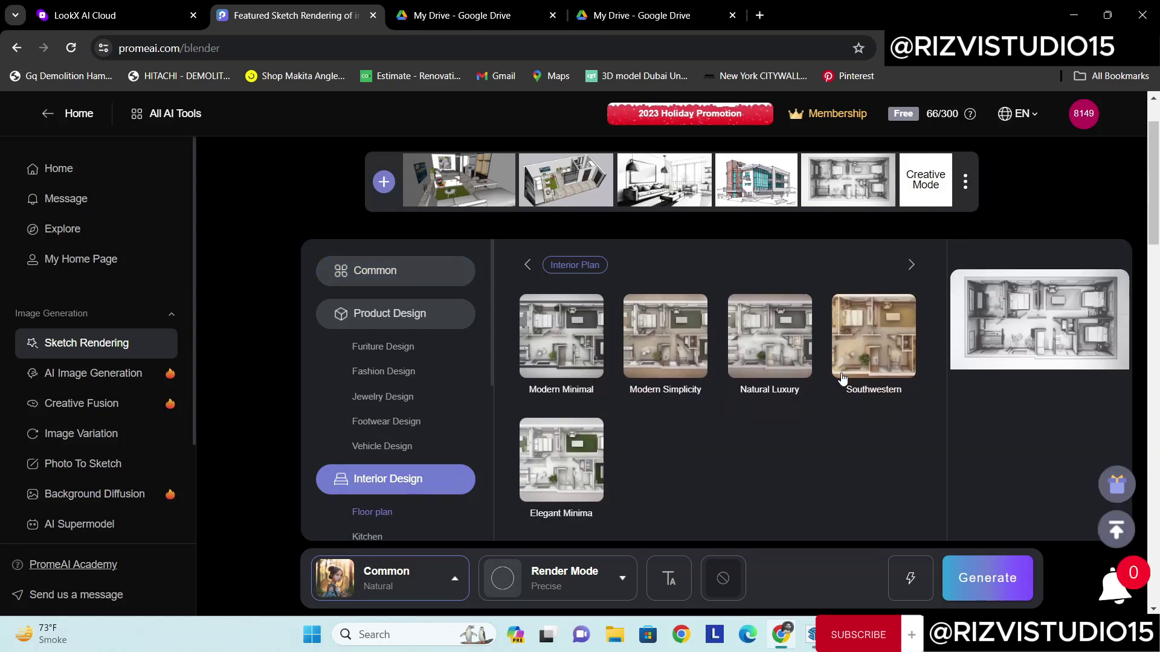
scroll(843, 379, up, 2)
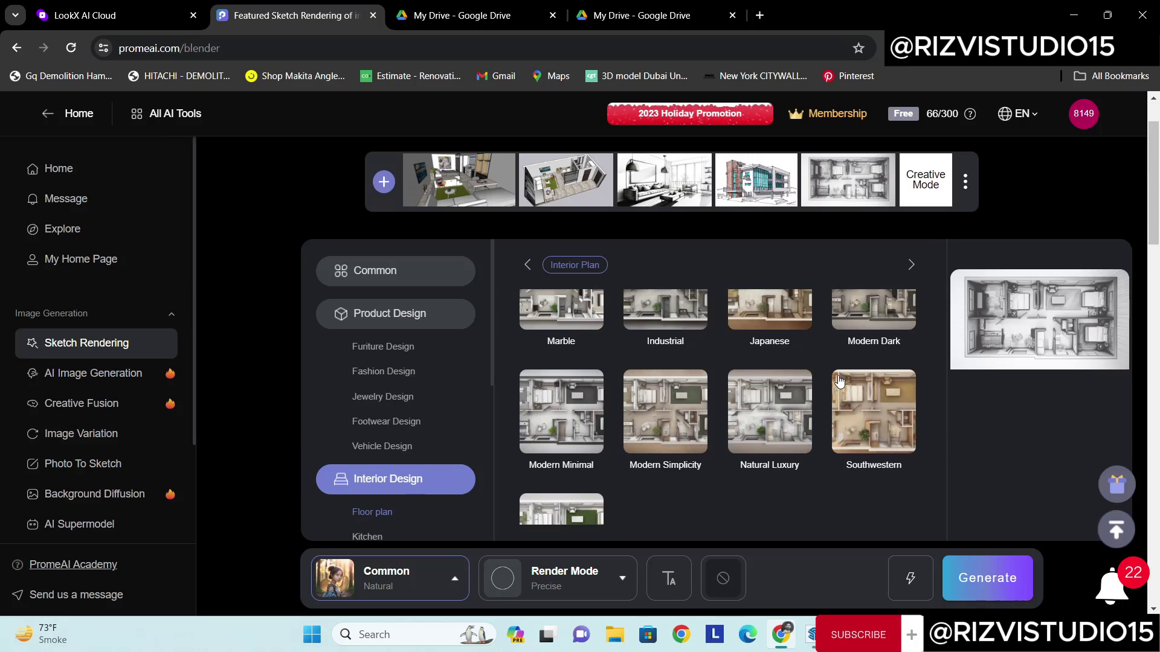
click(547, 425)
click(559, 585)
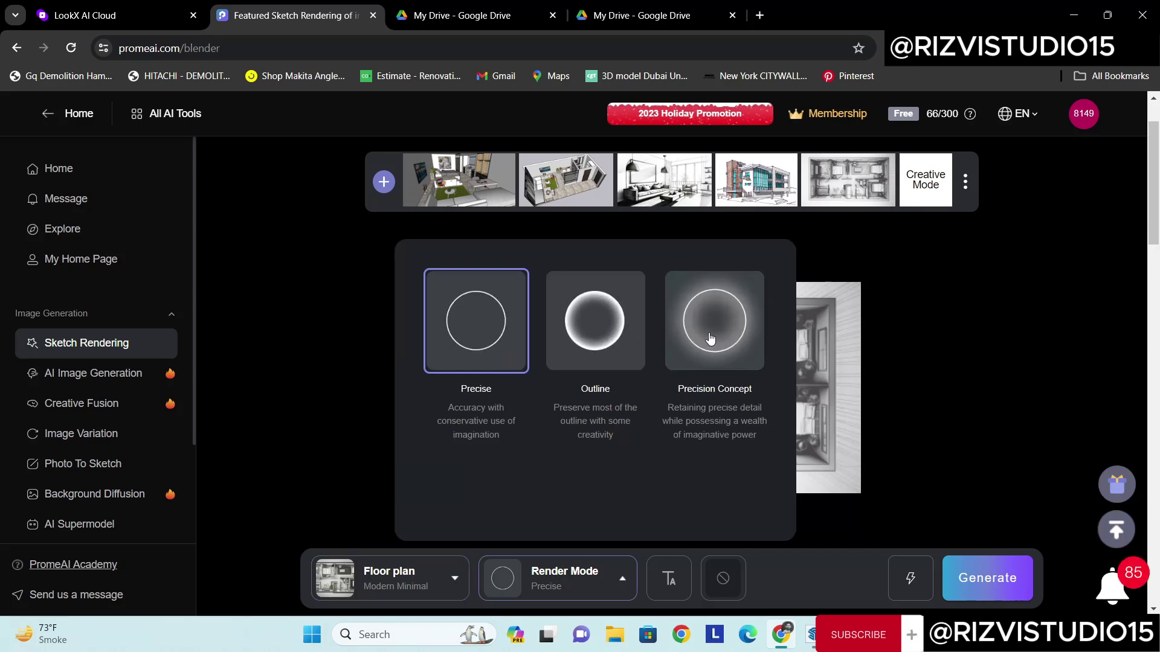
click(710, 338)
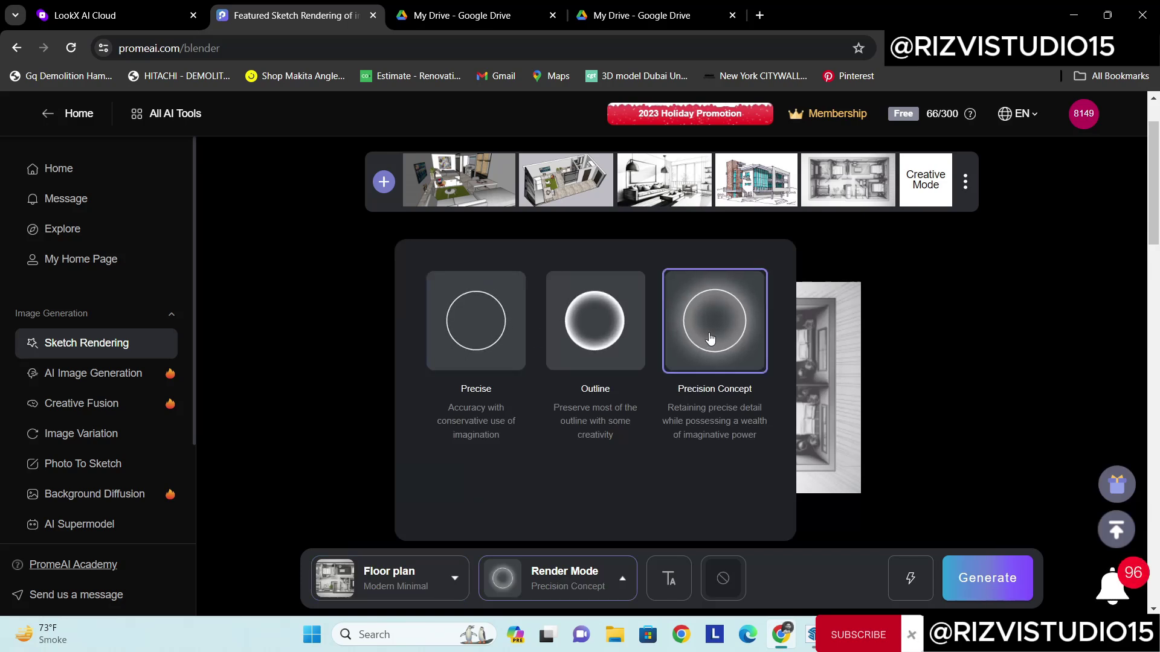
- Enter positive prompt 'wooden flooring, white wall, warm light' and generate the floor plan render
click(674, 583)
click(730, 387)
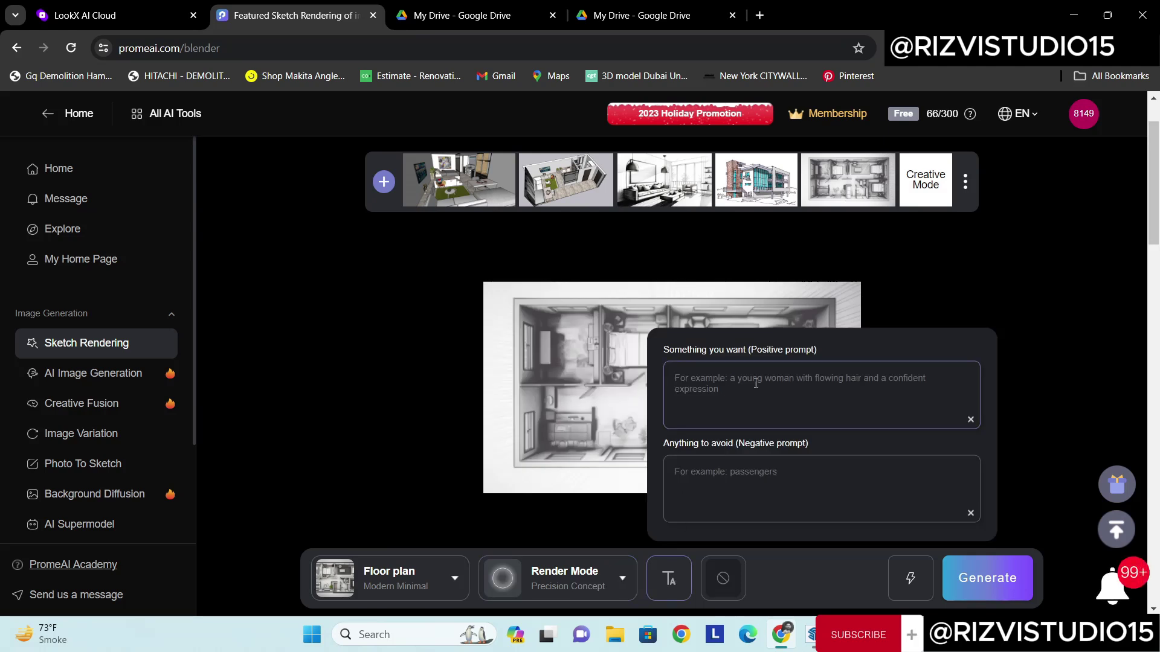
text(wood)
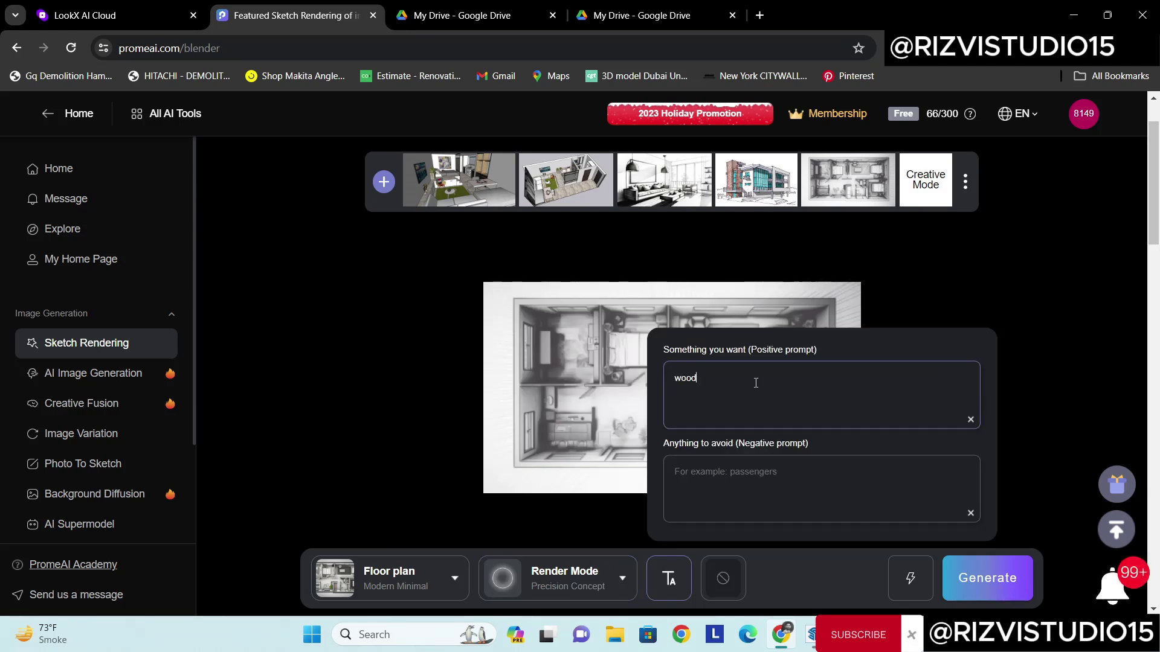
text(en flooring, white wall, warm light)
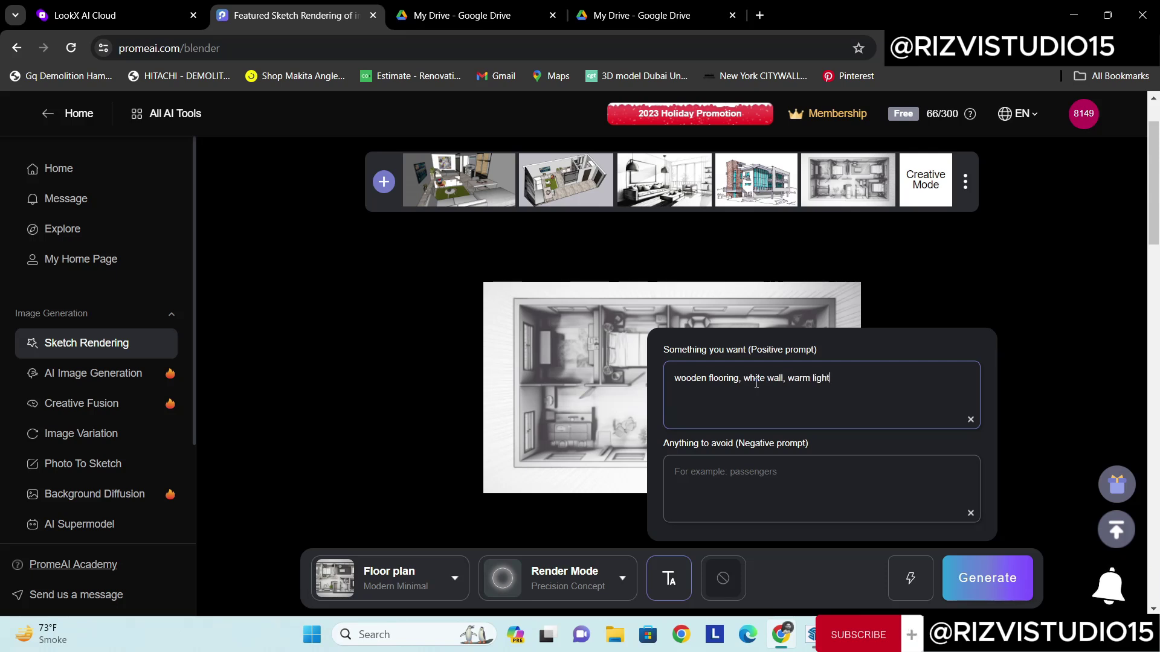
click(731, 294)
click(997, 587)
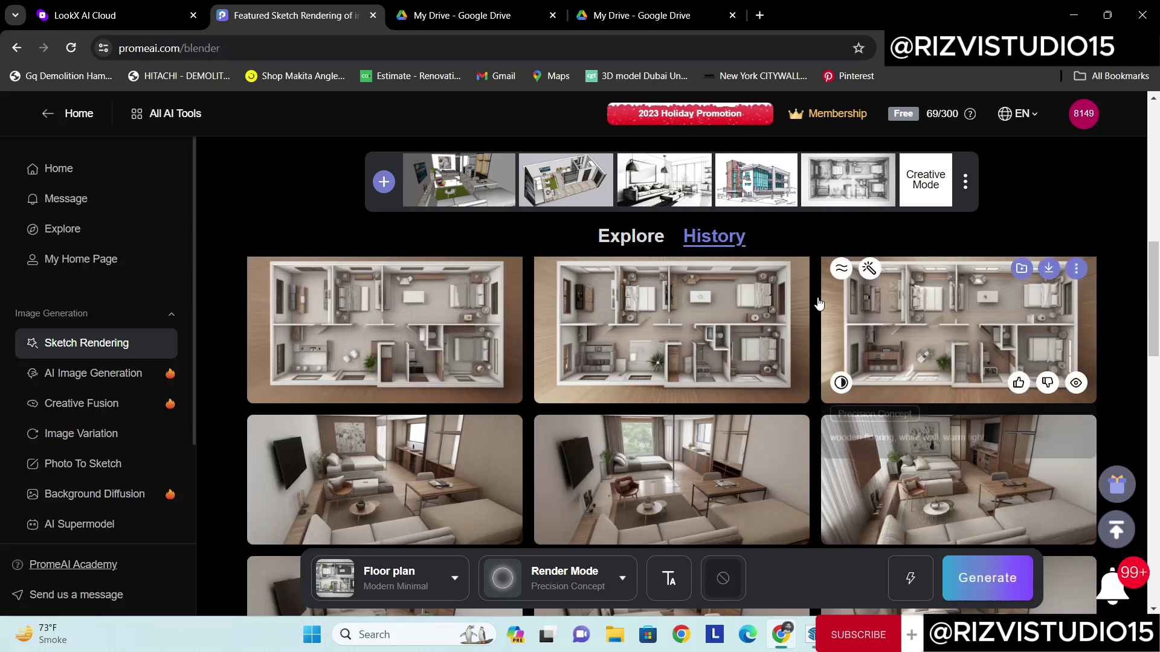
- View the third floor-plan render full size, compare two other renders, then close it
click(959, 333)
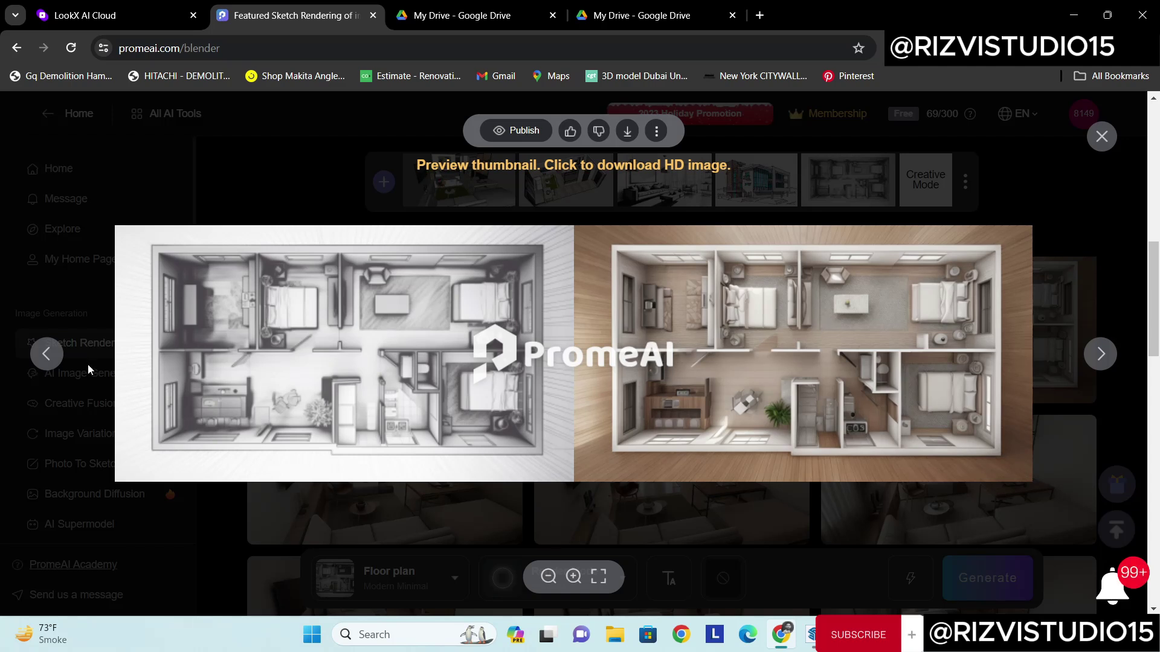
click(39, 365)
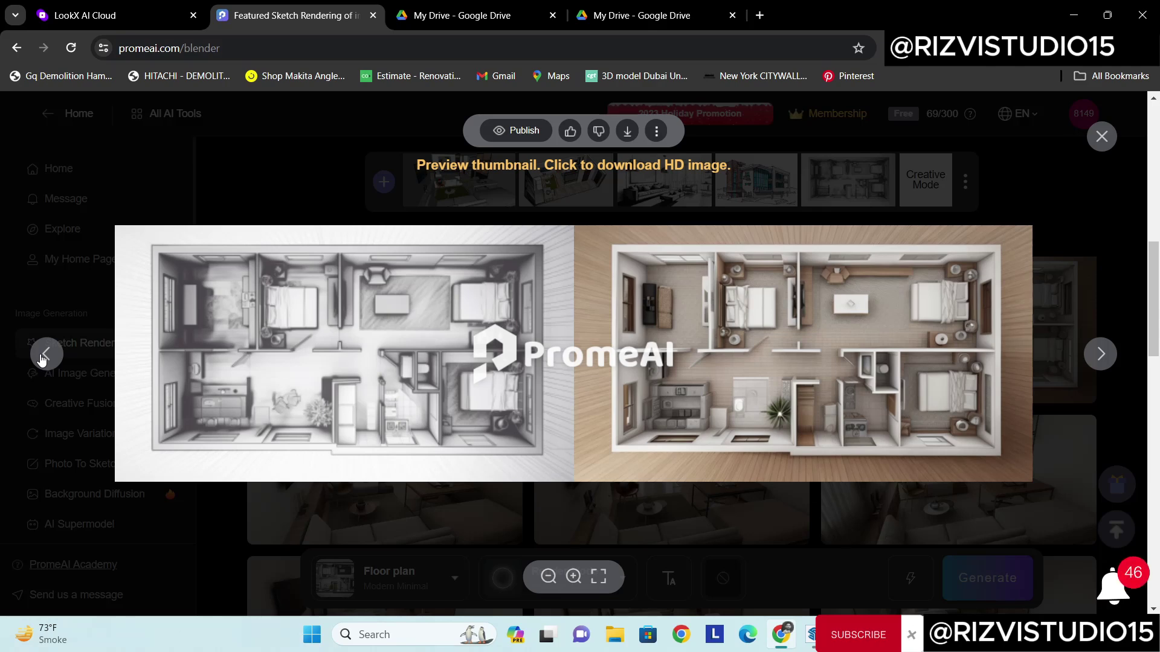
click(43, 357)
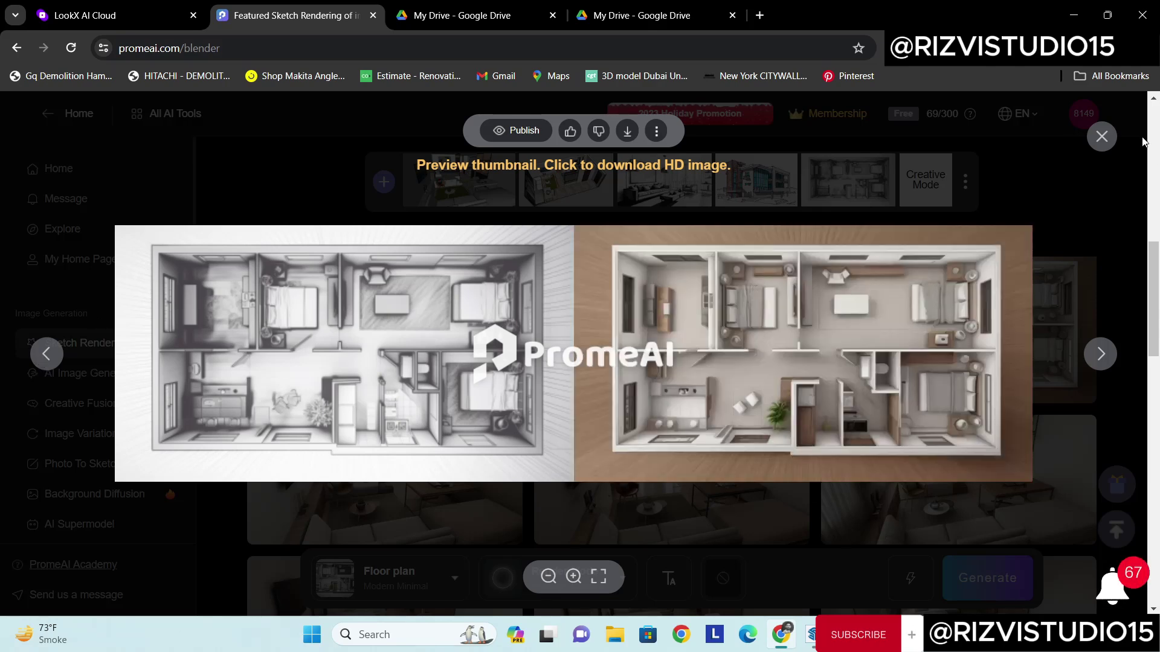
click(1102, 138)
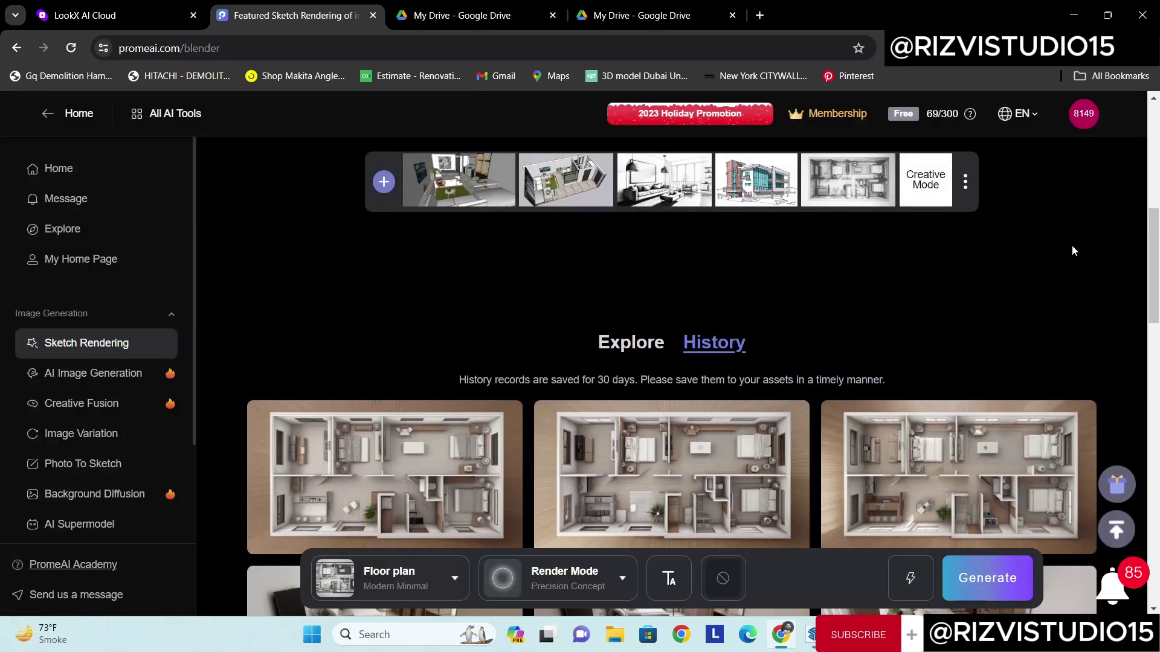